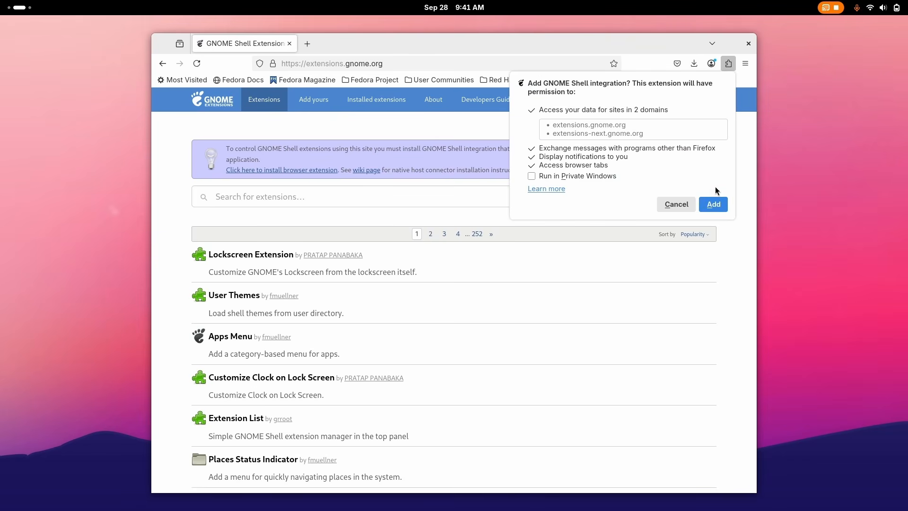
Step: Approve adding the GNOME Shell integration add-on to the browser and dismiss its confirmation
click(714, 204)
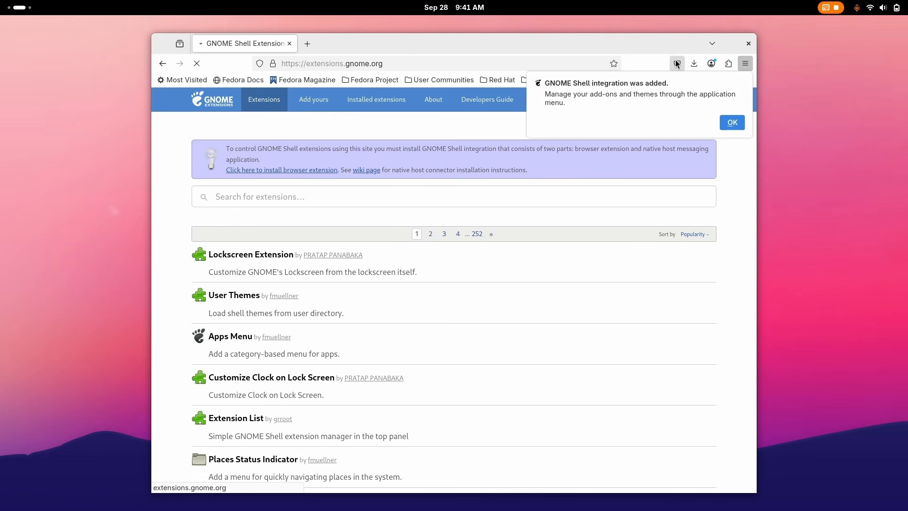
click(728, 124)
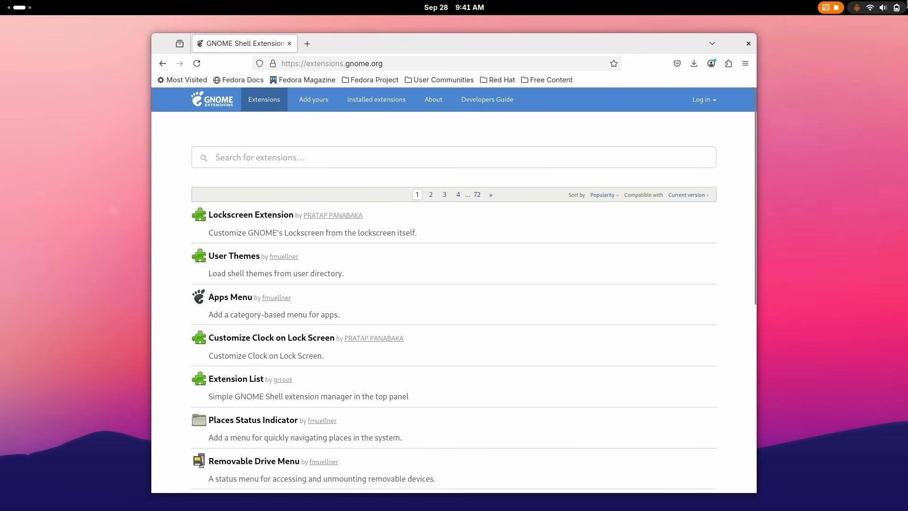
click(882, 8)
click(907, 4)
Step: Search the extension site for "open bar" and install the Open Bar extension
click(310, 156)
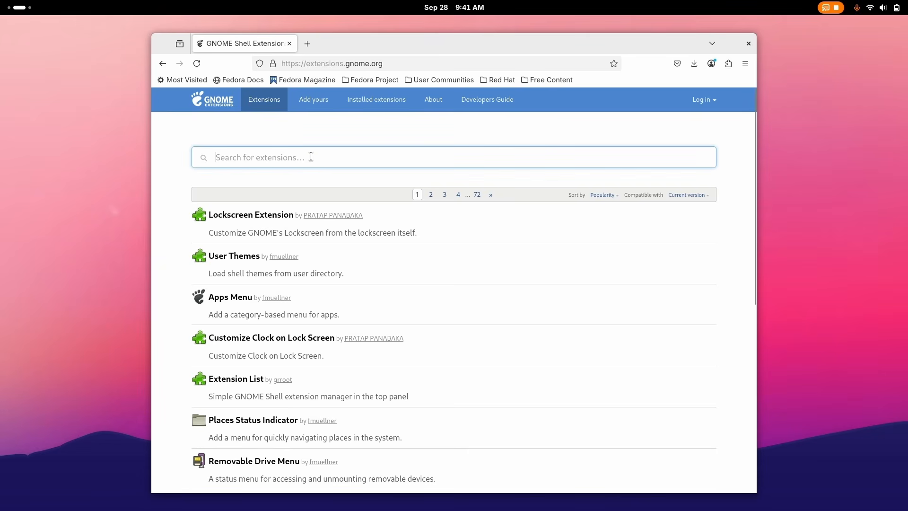
text(open b)
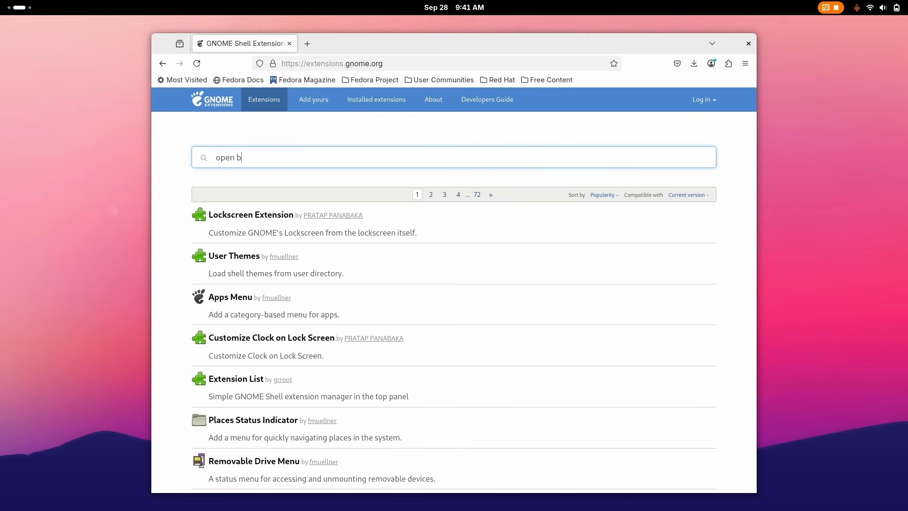
text(ar)
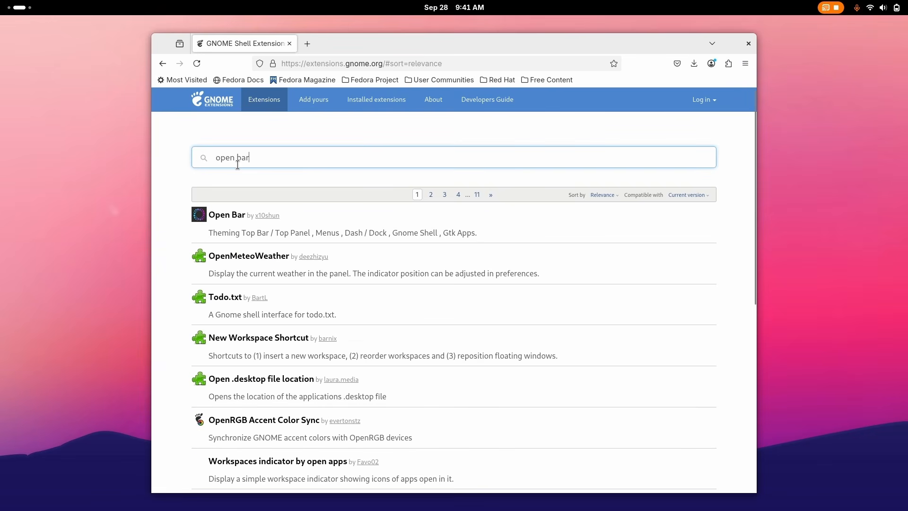
click(217, 215)
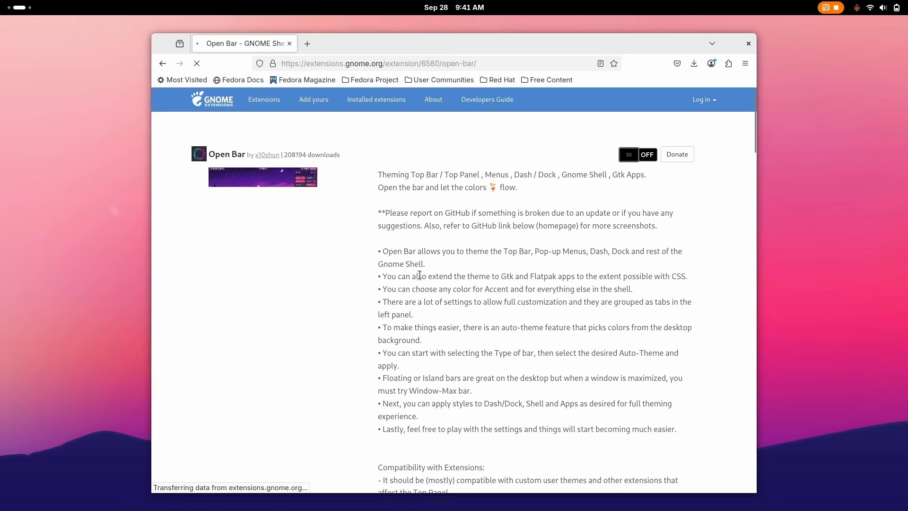
click(637, 157)
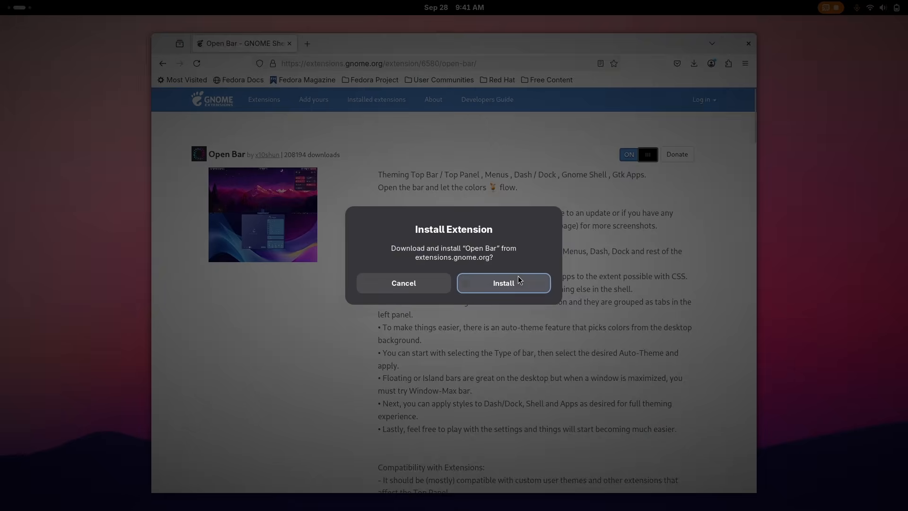
click(517, 276)
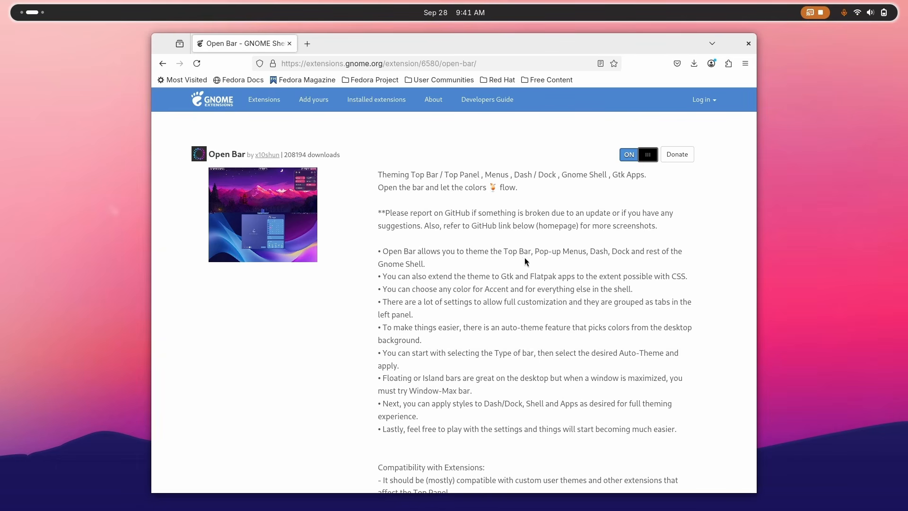
Step: Search the extension site for "fuzzy" and open the GNOME Fuzzy App Search page
click(267, 106)
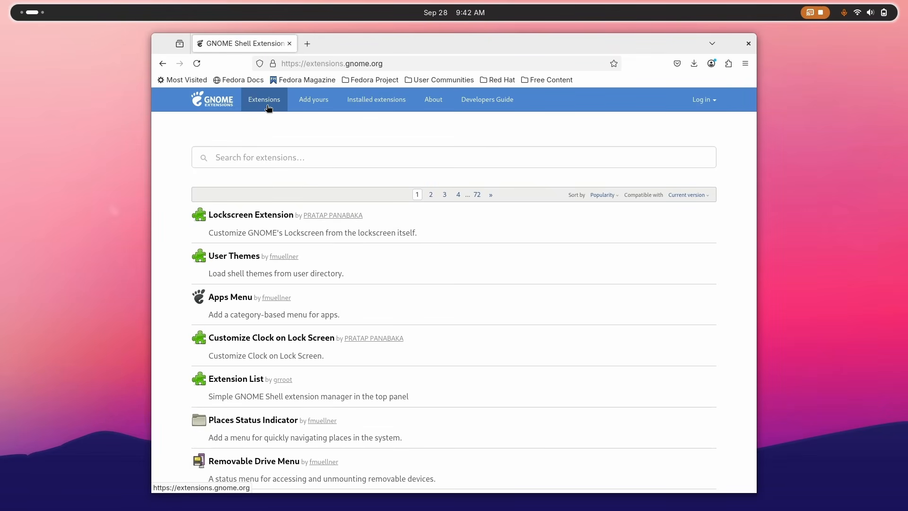
click(248, 153)
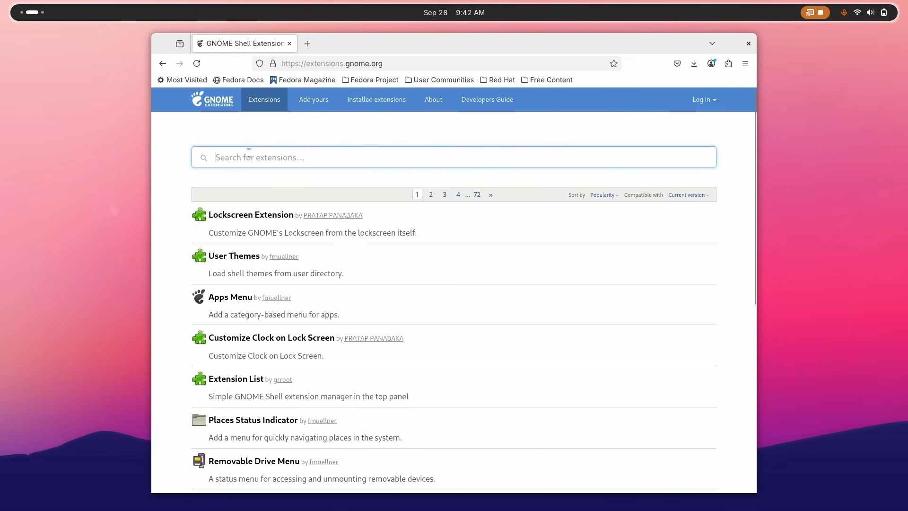
text(fuzzy)
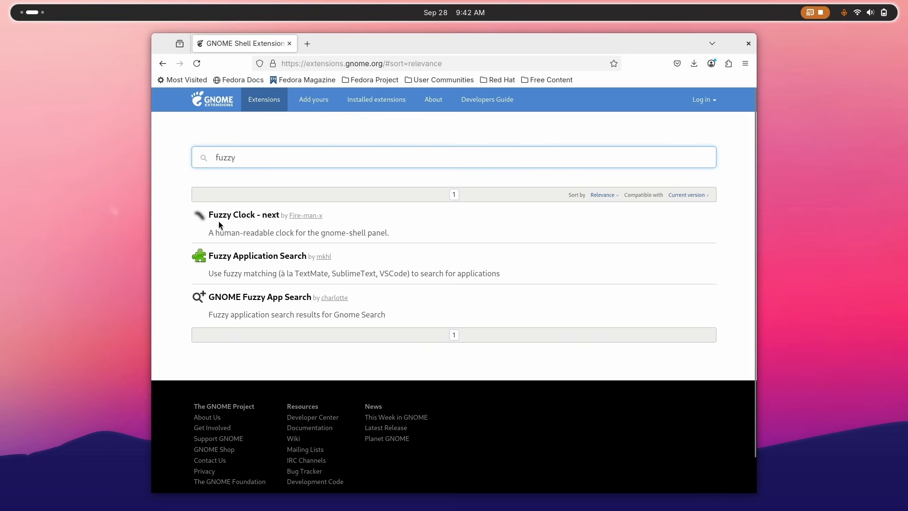
click(219, 220)
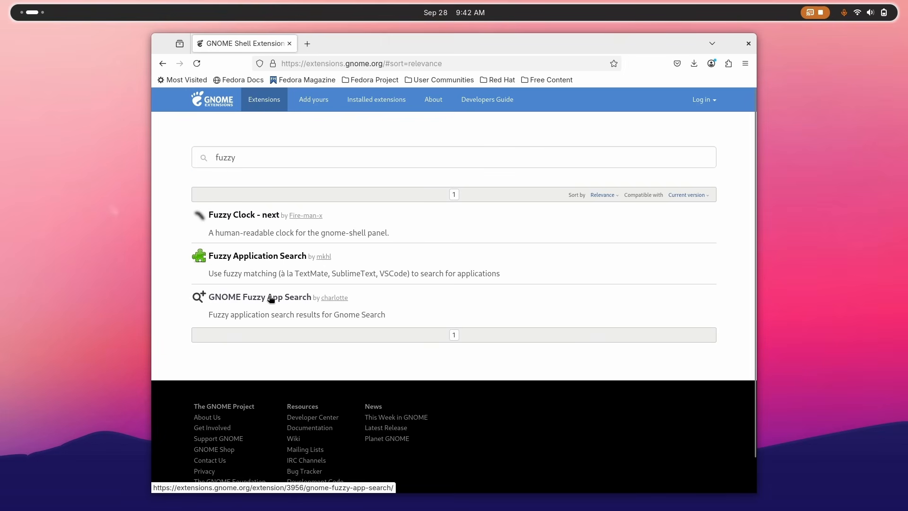
Step: Test the desktop's app search with "cal" and misspellings such as "calj" and "calq", and return to the browser
key(super)
scroll(270, 300, down, 1)
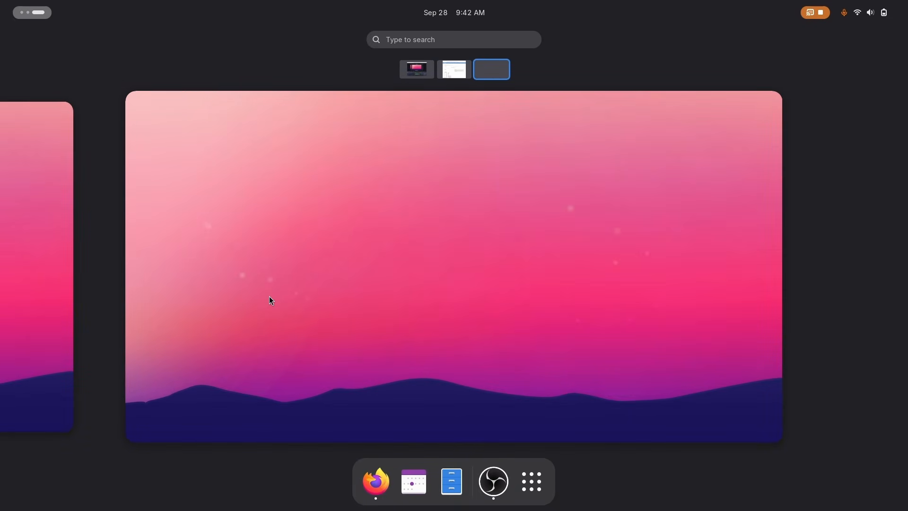
text(cal)
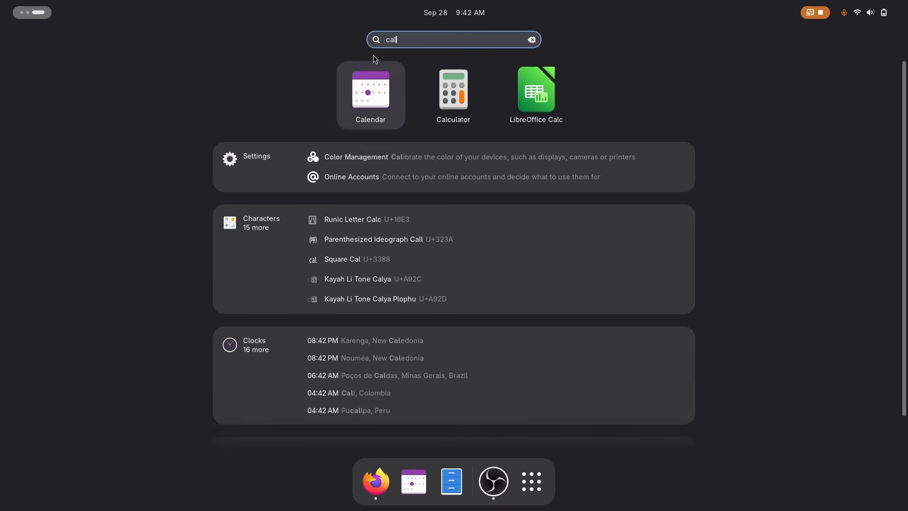
text(s)
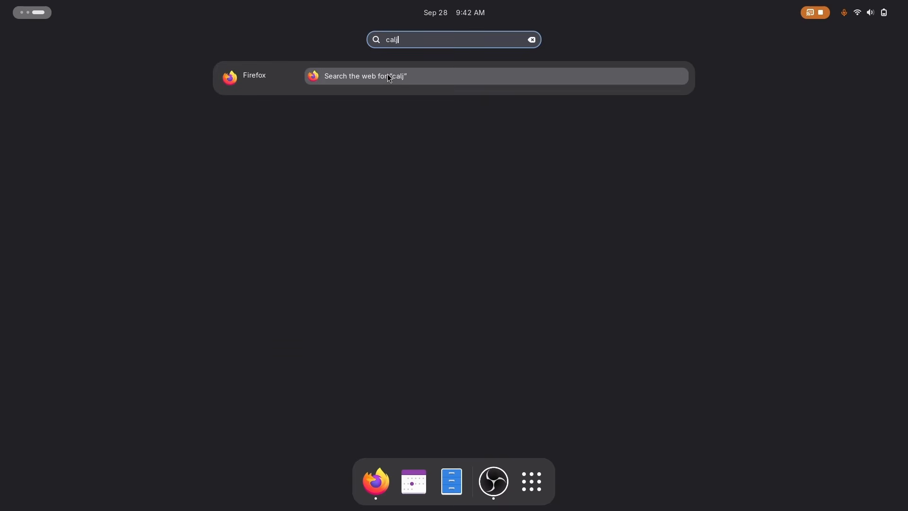
key(BackSpace)
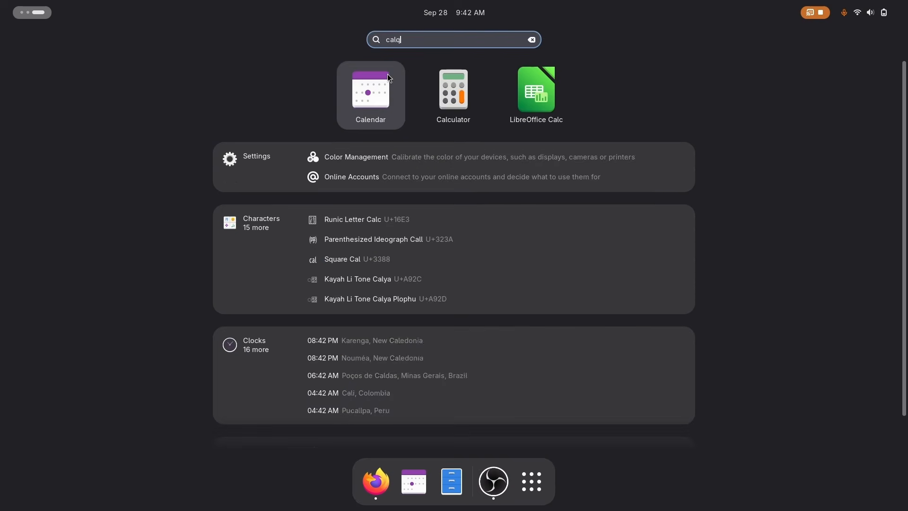
text(s)
key(BackSpace)
key(Escape)
key(Escape)
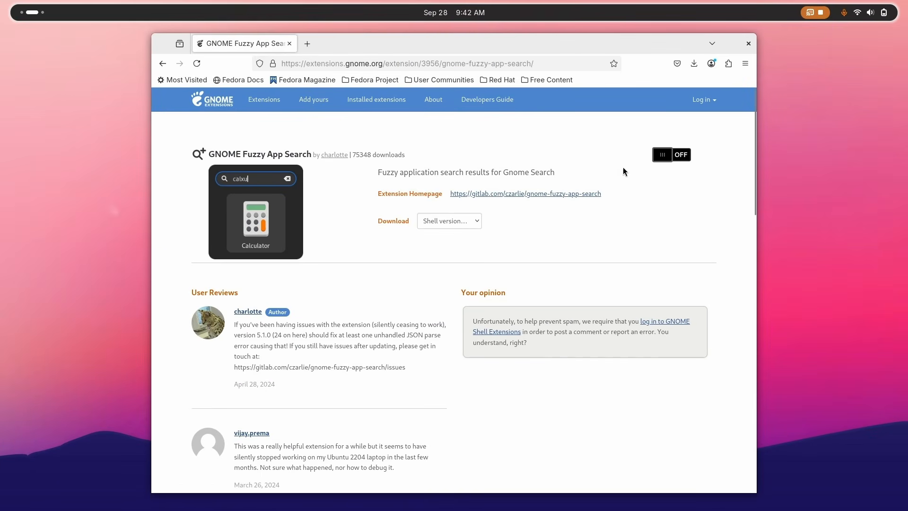
Step: Turn on the GNOME Fuzzy App Search extension and confirm its installation
click(670, 158)
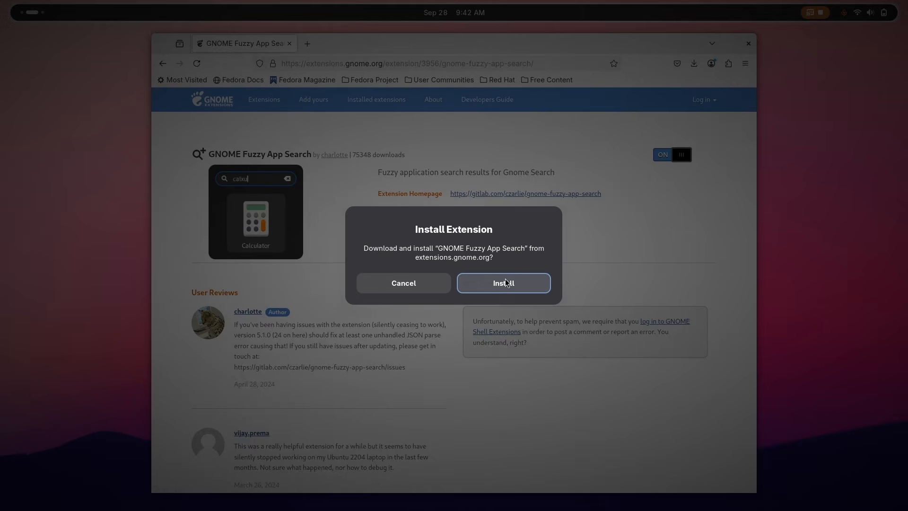
click(506, 282)
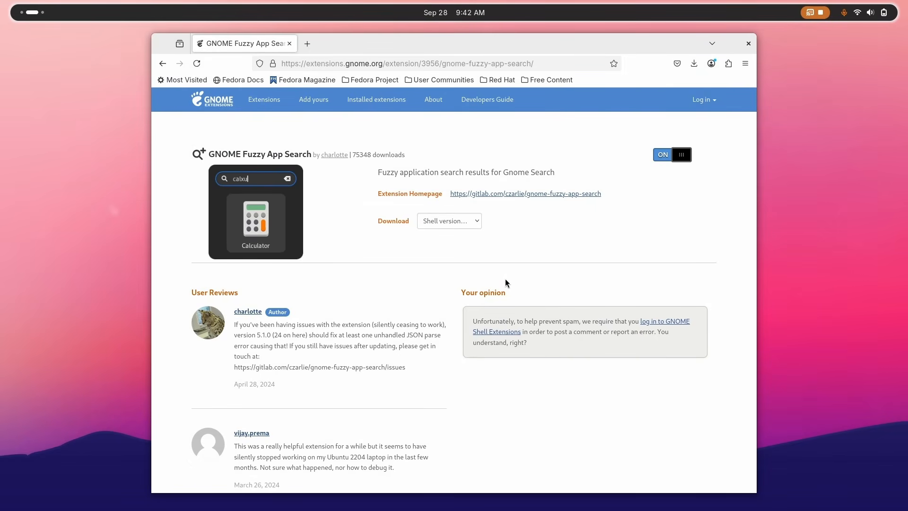
Step: Search the extension site for "search light" and install the Search Light extension
click(261, 105)
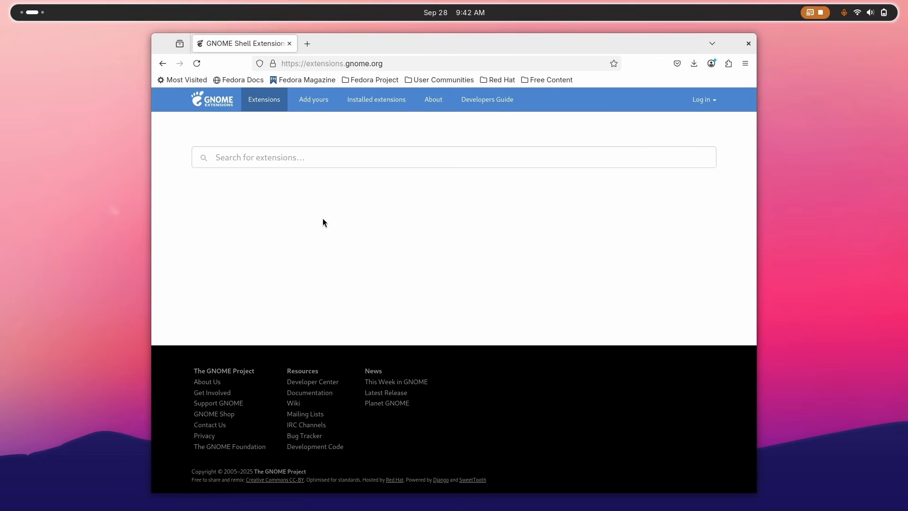
click(258, 157)
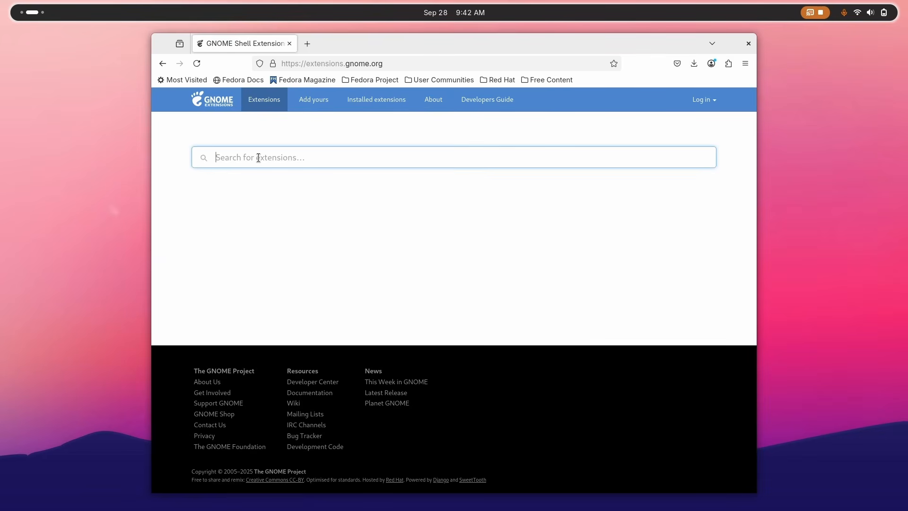
text(searc)
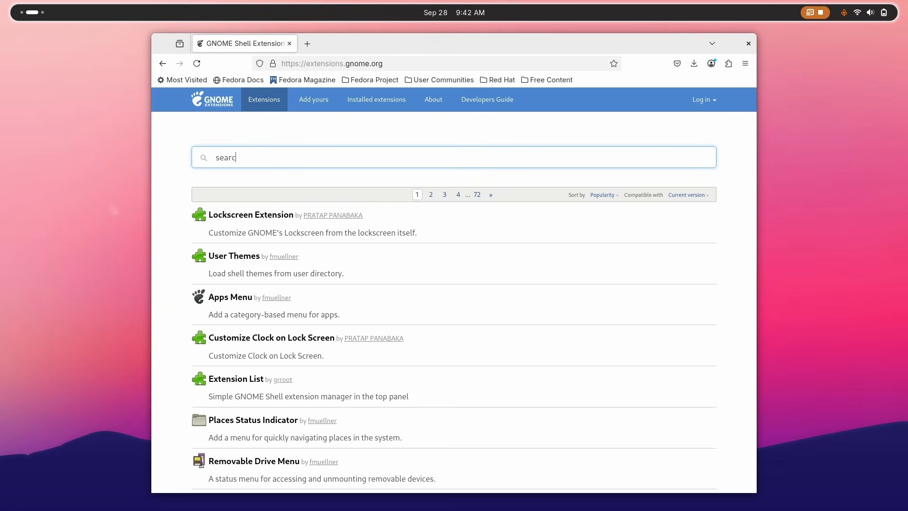
text(h light)
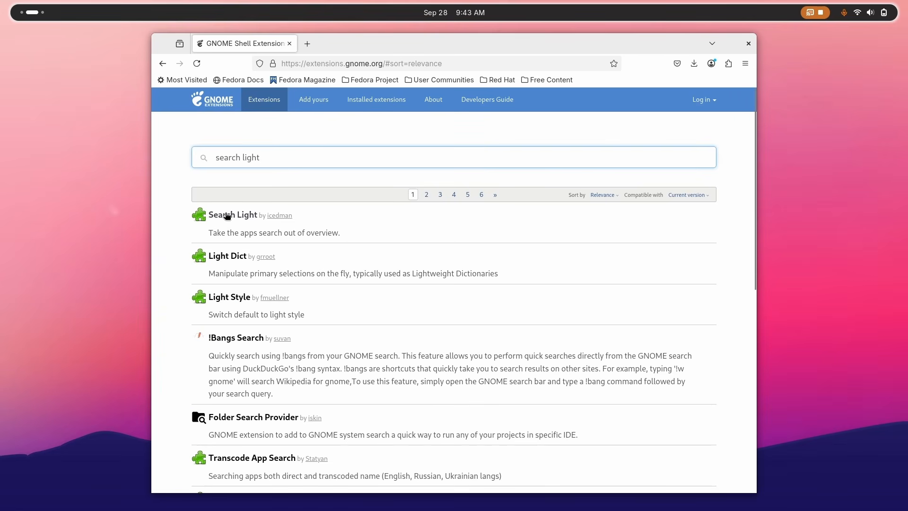
click(226, 215)
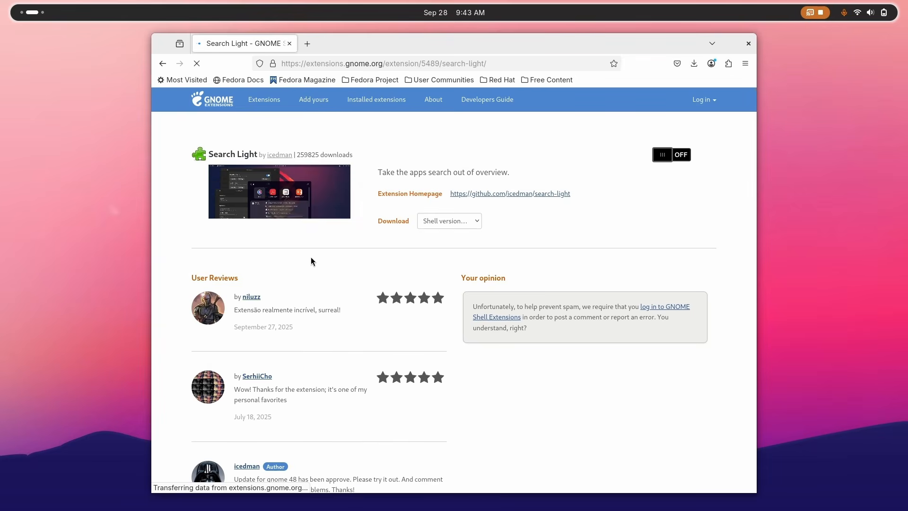
click(664, 154)
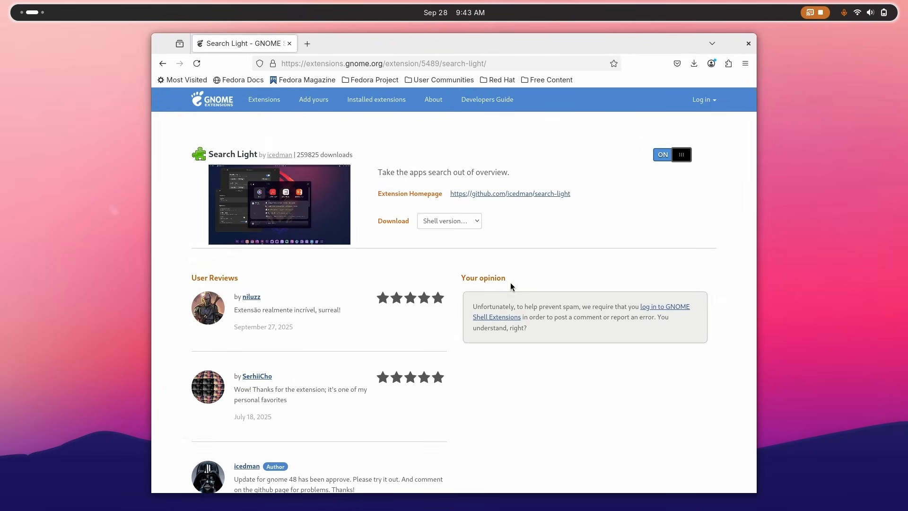
Step: Open the settings of the Open Bar extension from the site's list of installed extensions
click(271, 102)
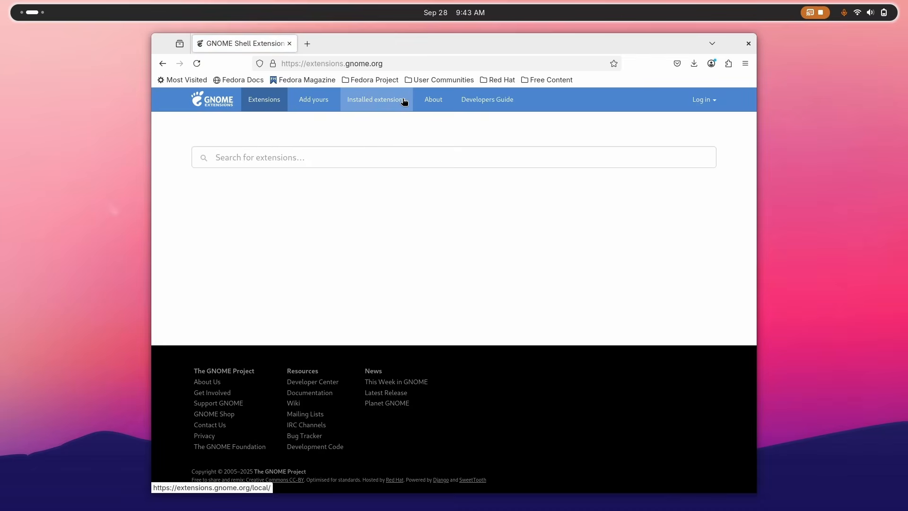
click(371, 100)
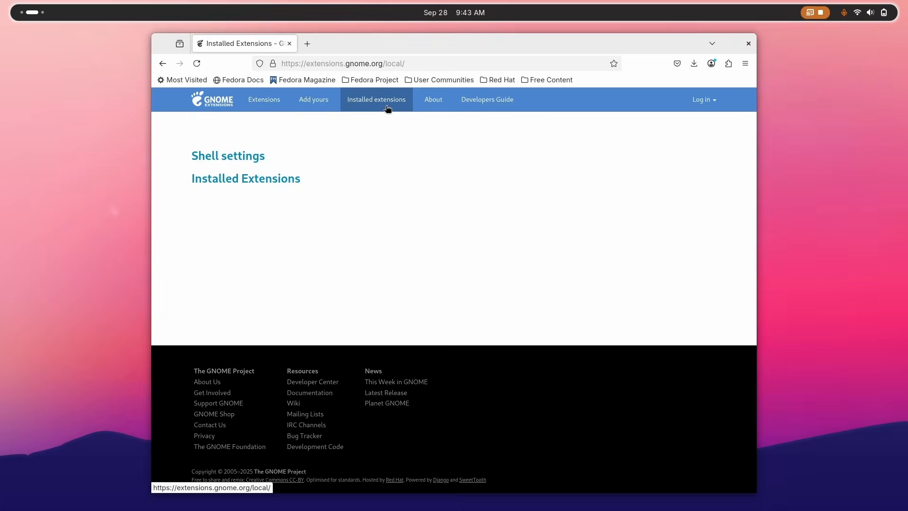
key(super+Page_Down)
key(super)
key(super)
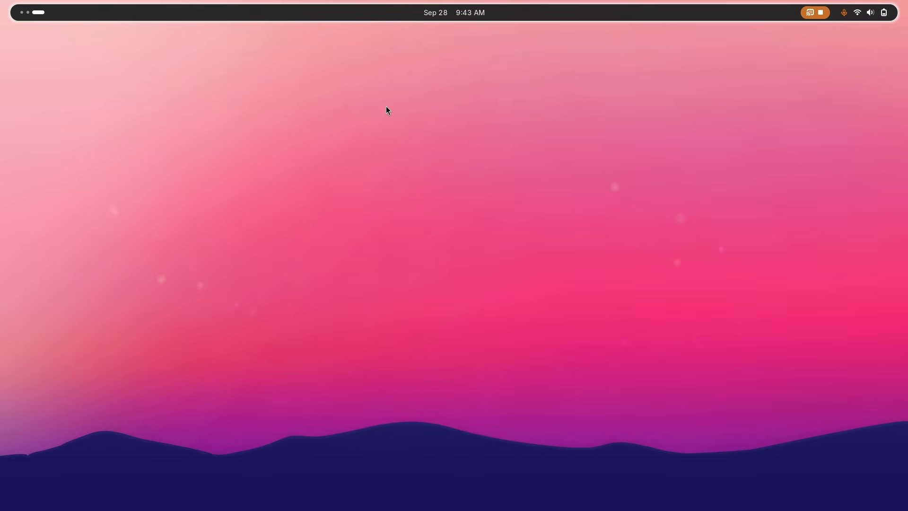
key(alt+Tab)
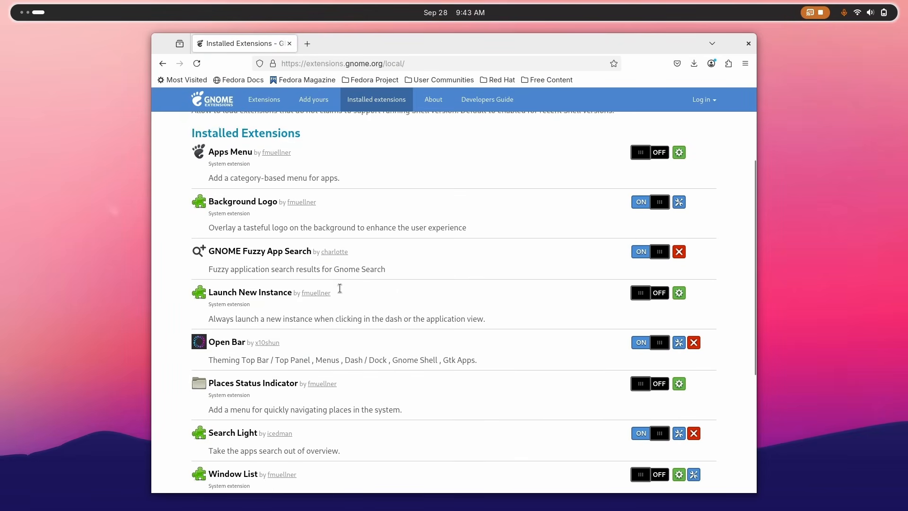
scroll(340, 289, down, 1)
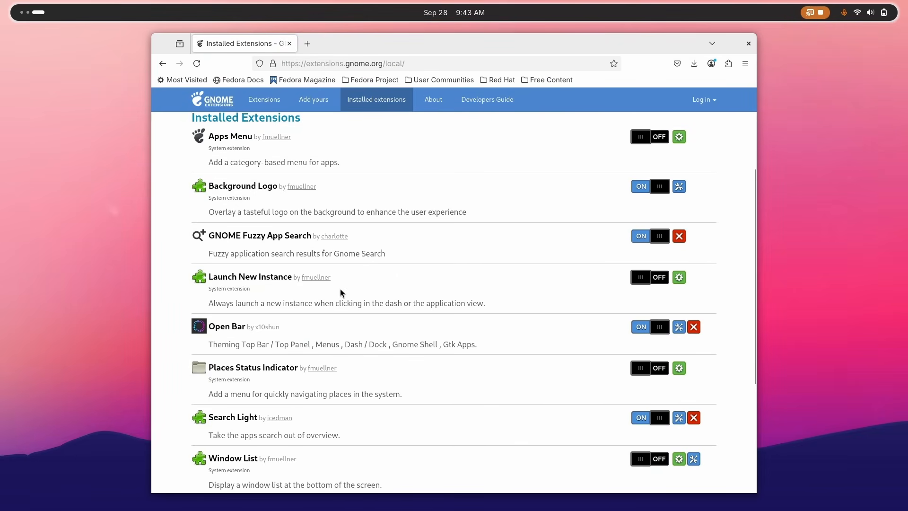
click(678, 326)
key(super)
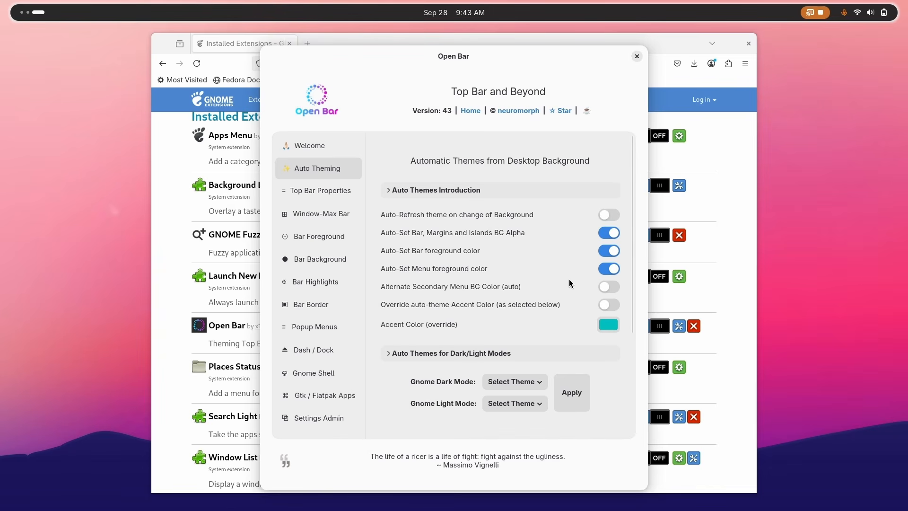
Step: Enable the auto-theme accent color override in Open Bar and set the accent color to pink
click(608, 305)
click(608, 324)
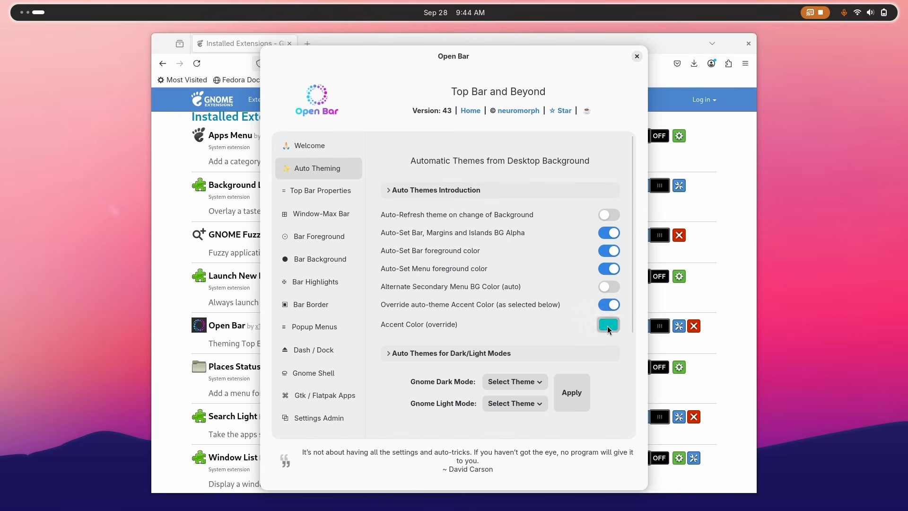
double_click(386, 293)
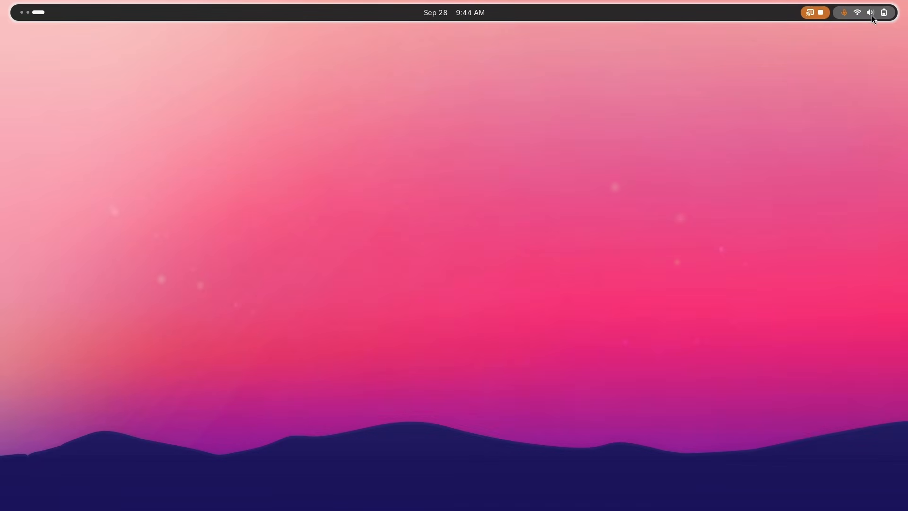
Step: Check the accent color in the system's quick settings on the empty workspace and return to the Open Bar settings
click(869, 13)
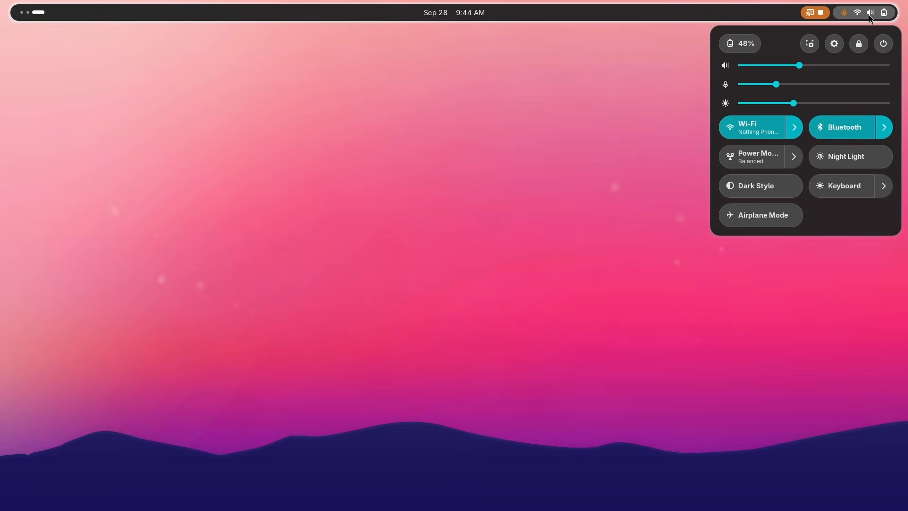
key(super+Page_Up)
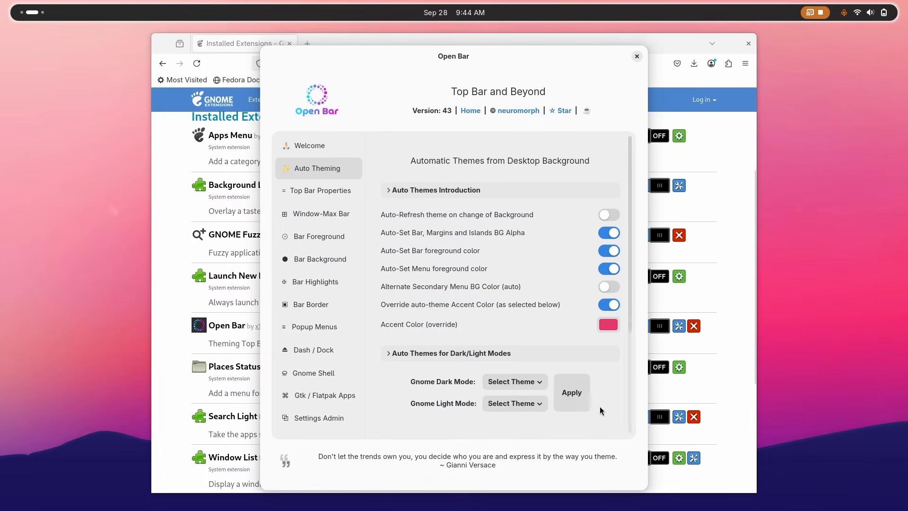
Step: Try the Dark Theme and the Pastel Theme as the auto theme for GNOME dark mode
click(576, 396)
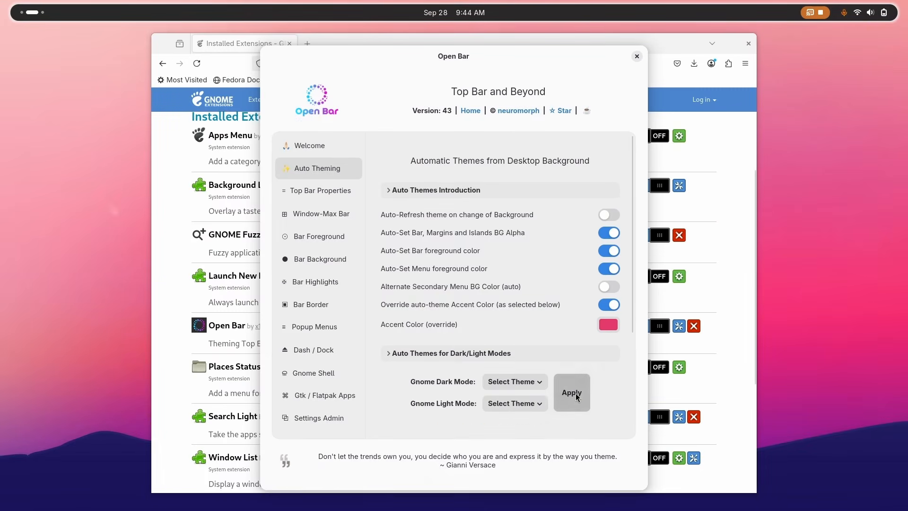
click(531, 382)
click(517, 448)
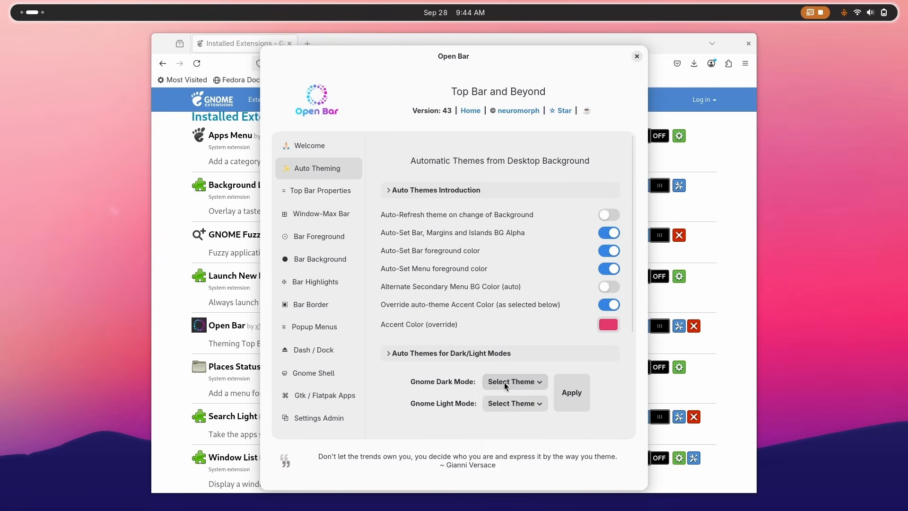
click(515, 382)
click(507, 431)
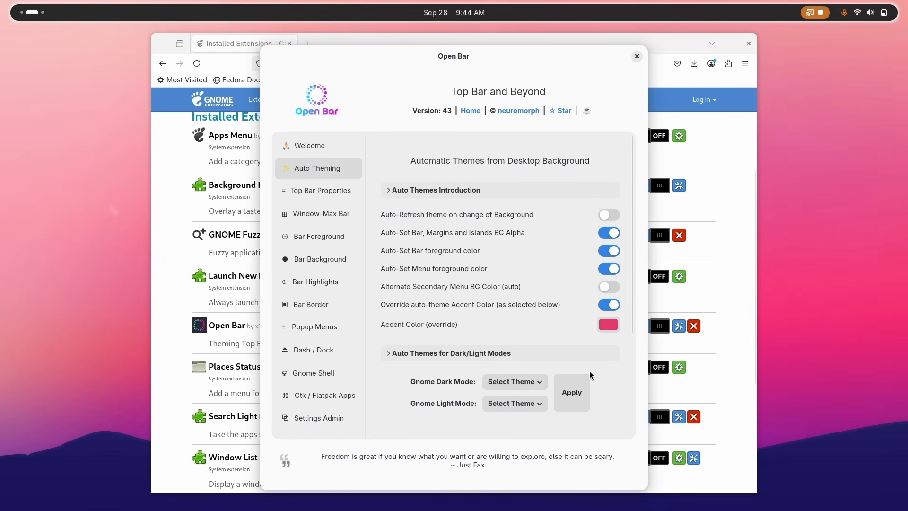
Step: Apply the Light Theme auto theme to GNOME light mode and check its look in the system's quick settings
click(532, 407)
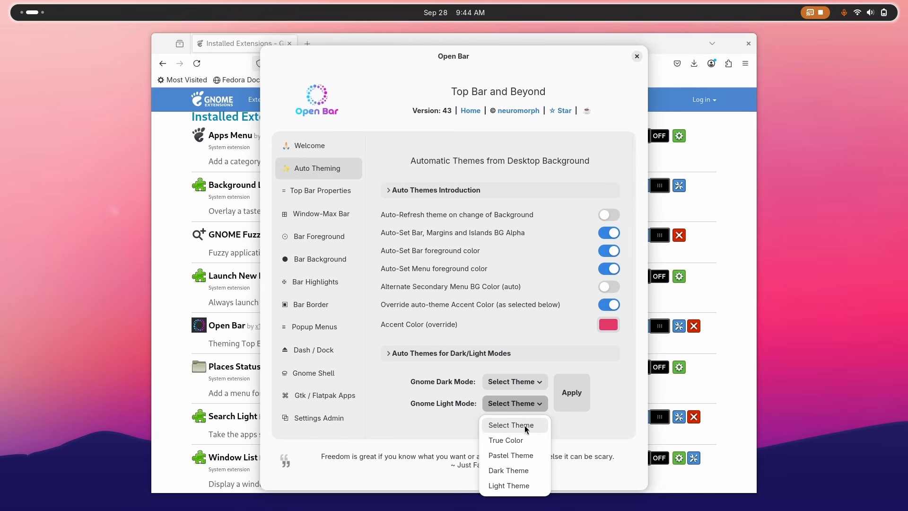
click(515, 487)
click(570, 392)
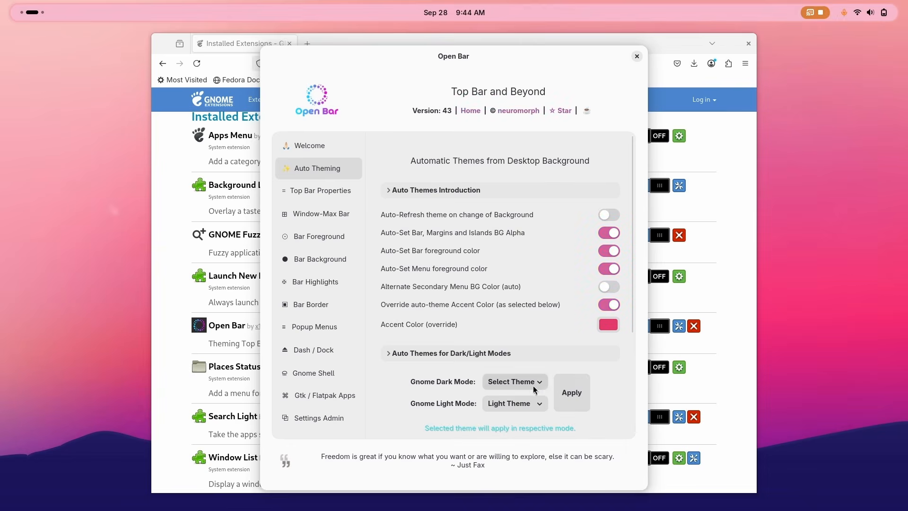
click(860, 14)
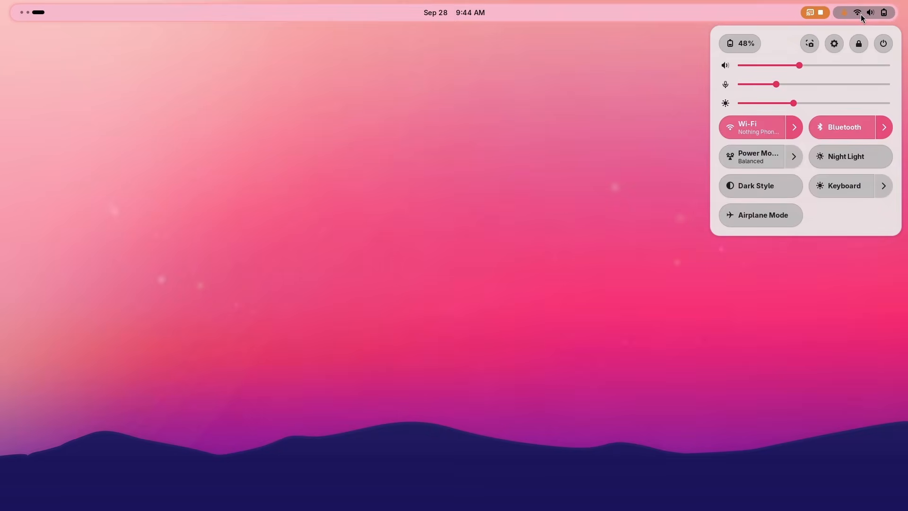
click(860, 14)
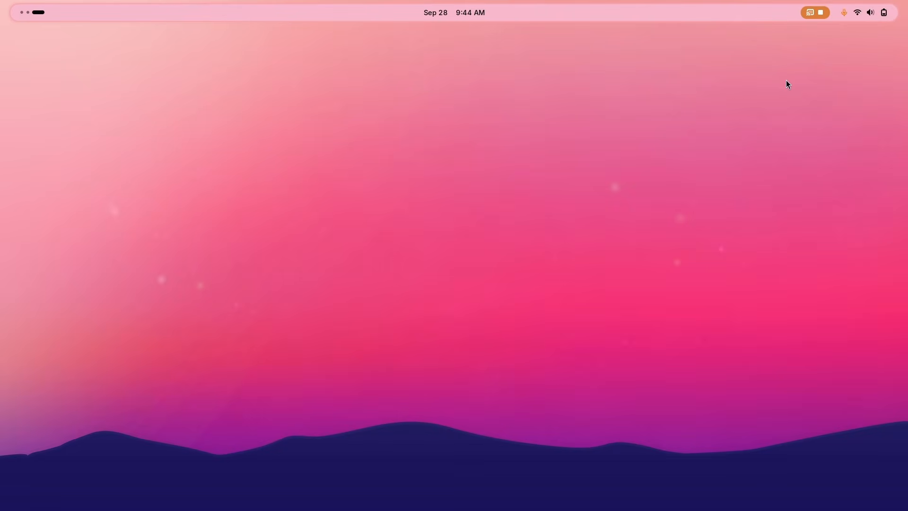
Step: Apply the Dark Theme auto theme to GNOME dark mode and to GNOME light mode
click(526, 380)
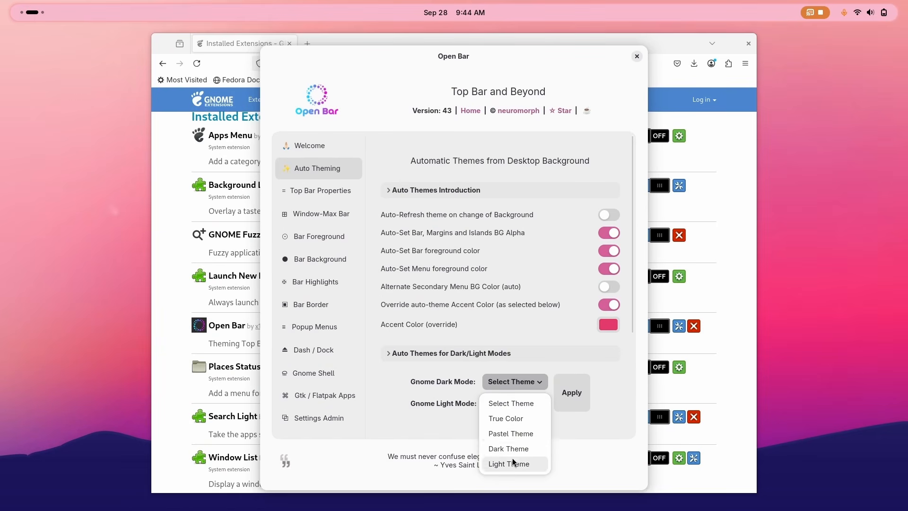
click(518, 450)
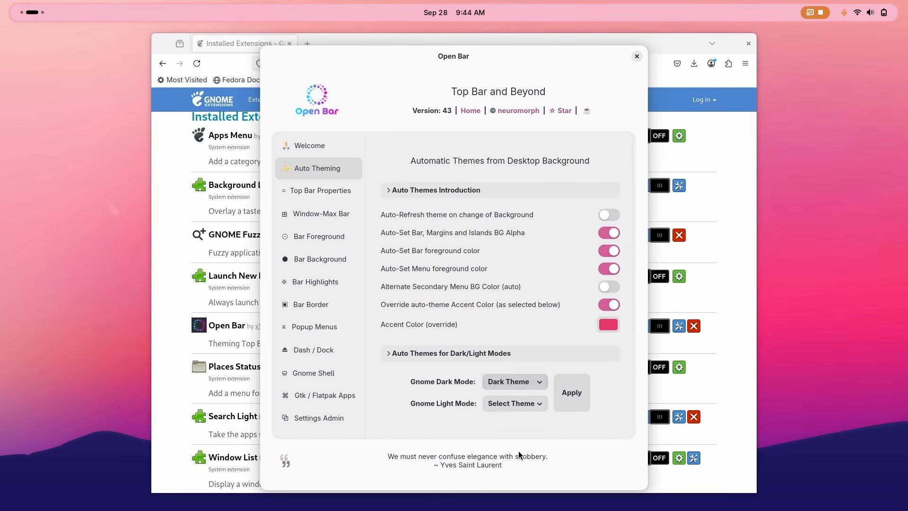
click(561, 407)
click(532, 404)
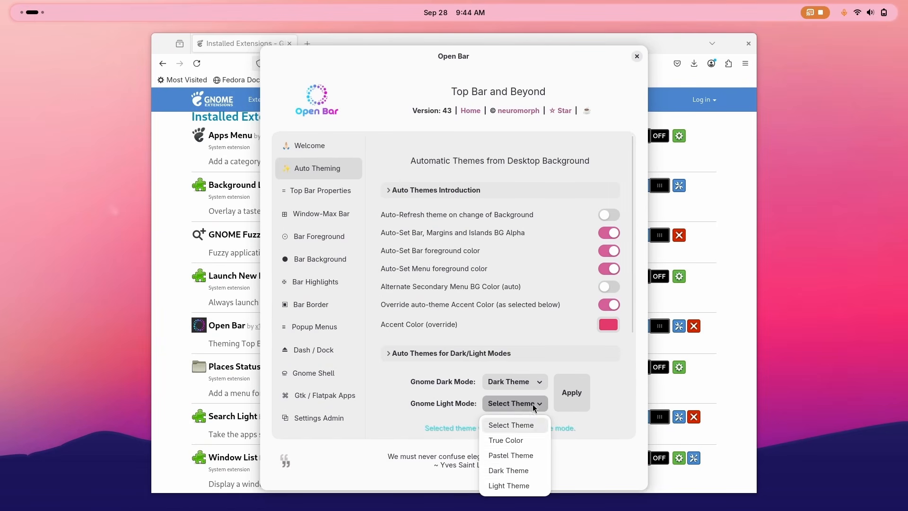
click(514, 468)
click(569, 383)
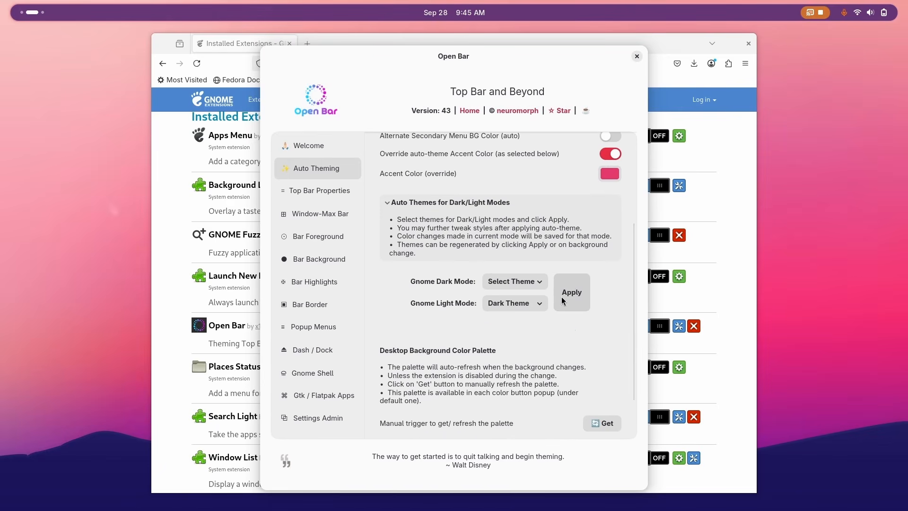
Step: Reapply the Dark Theme to both GNOME modes and reset the dark mode choice to Select Theme
click(561, 297)
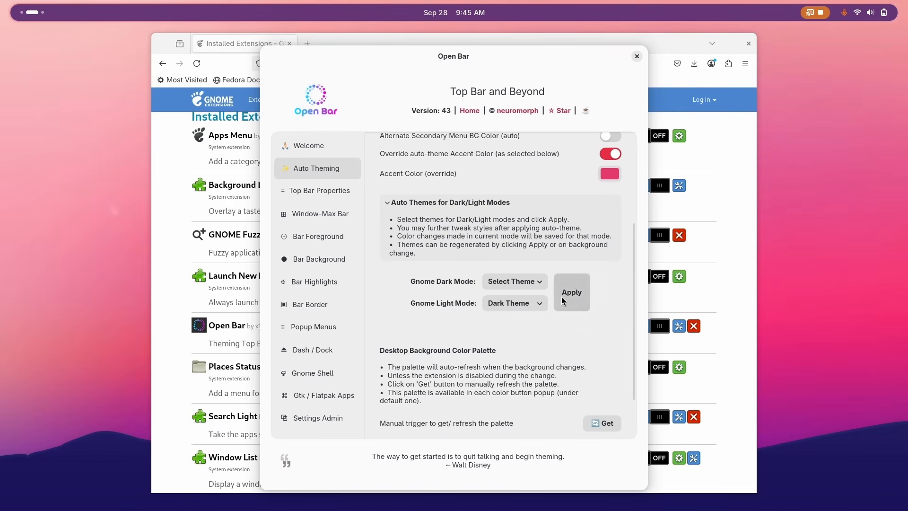
click(519, 307)
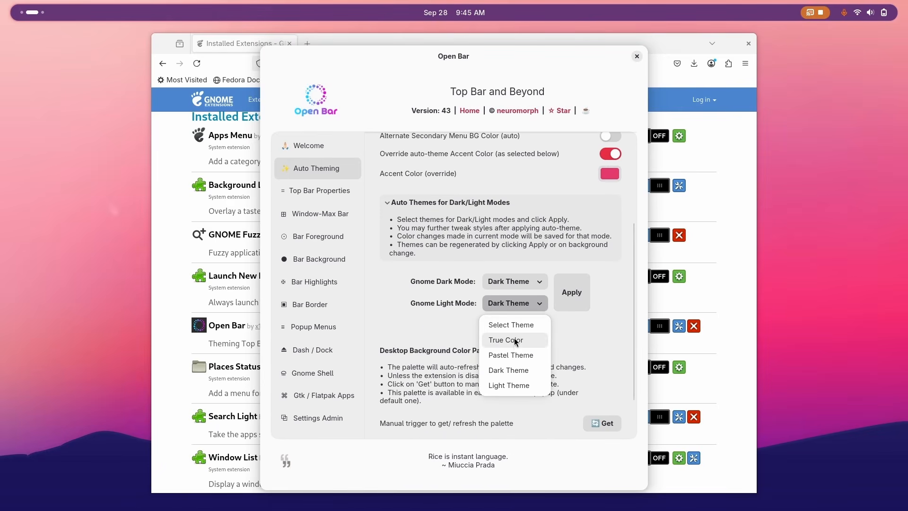
click(512, 370)
click(566, 292)
click(538, 283)
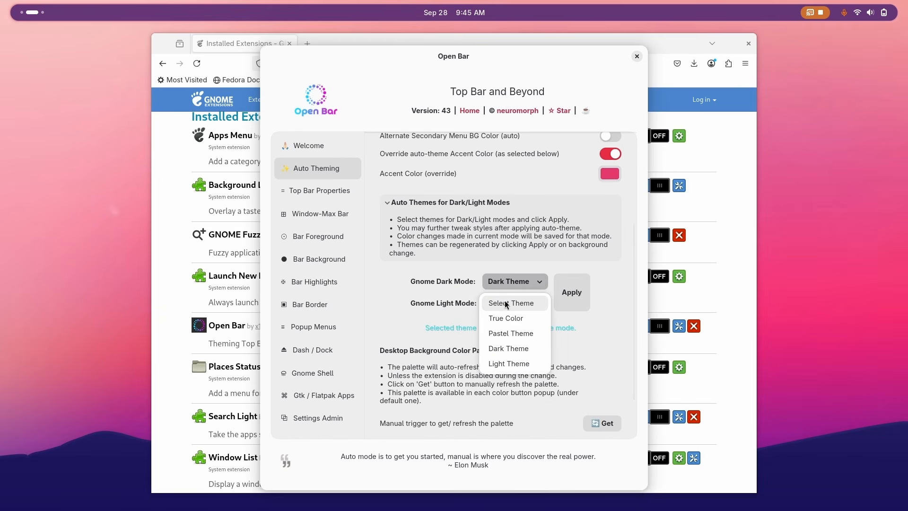
click(534, 301)
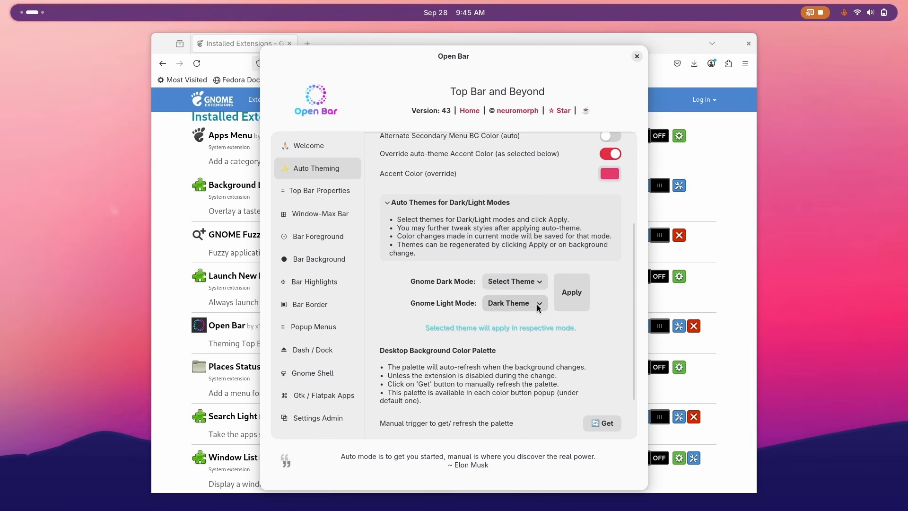
Step: Try the Pastel Theme and the Light Theme as the auto theme for GNOME light mode
click(537, 308)
click(512, 355)
click(571, 295)
click(520, 305)
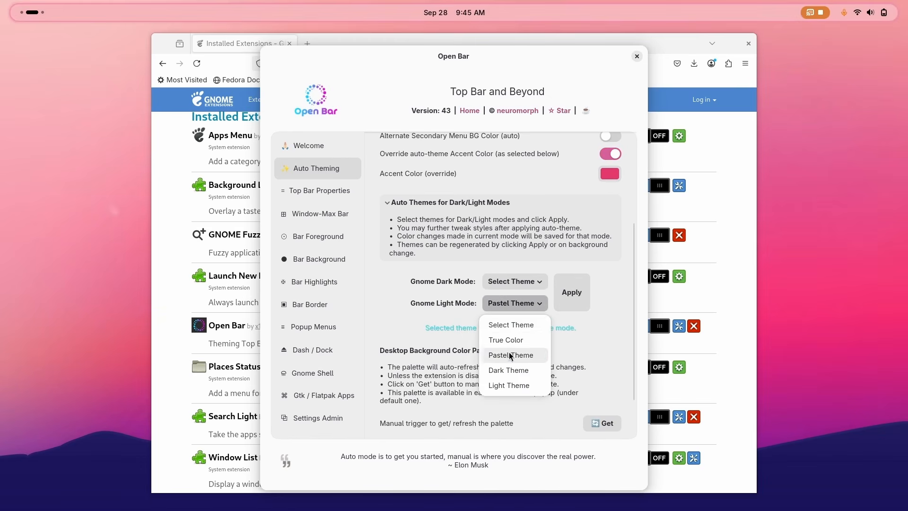
click(509, 383)
click(564, 303)
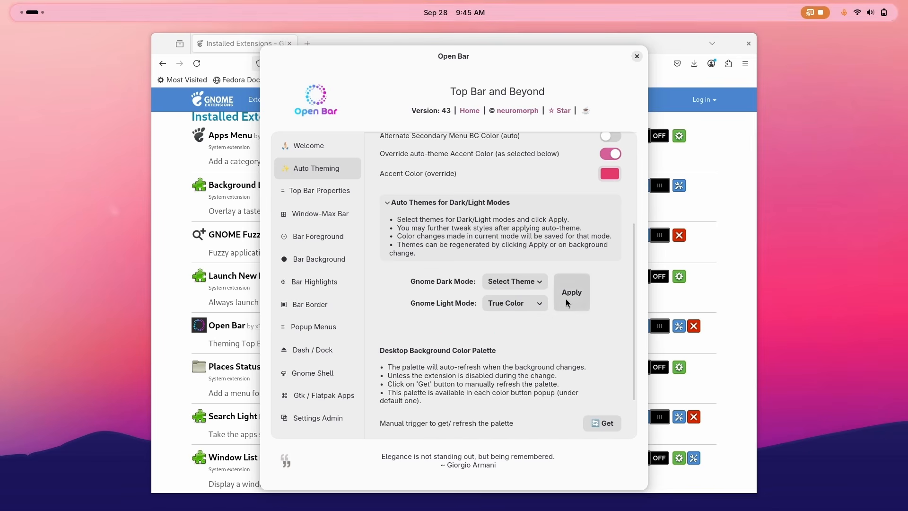
Step: Apply the True Color theme to GNOME light mode and check the quick settings' colors on the empty workspace
click(566, 299)
key(ctrl+alt+Right)
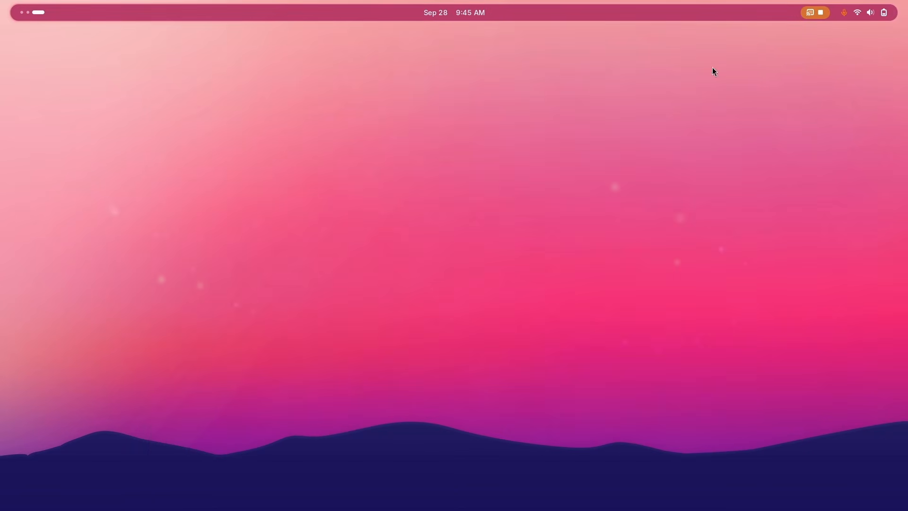
click(860, 13)
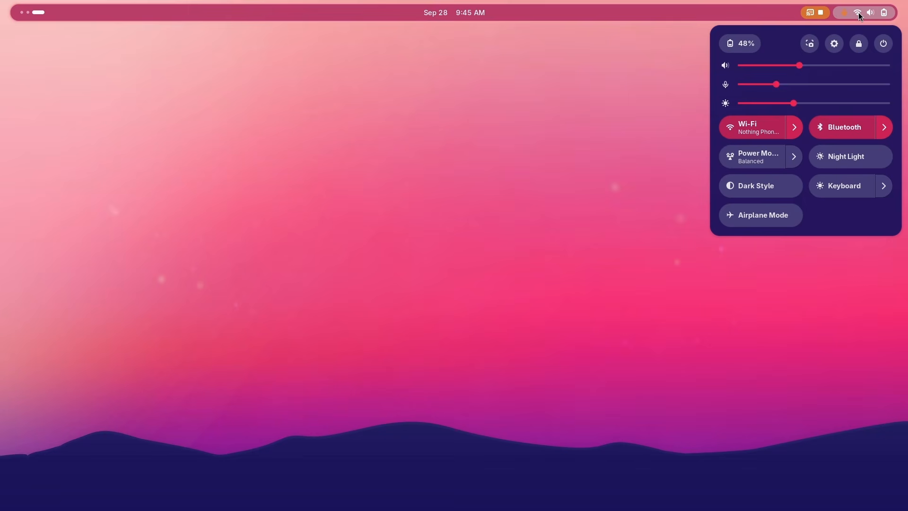
click(858, 17)
key(ctrl+alt+Left)
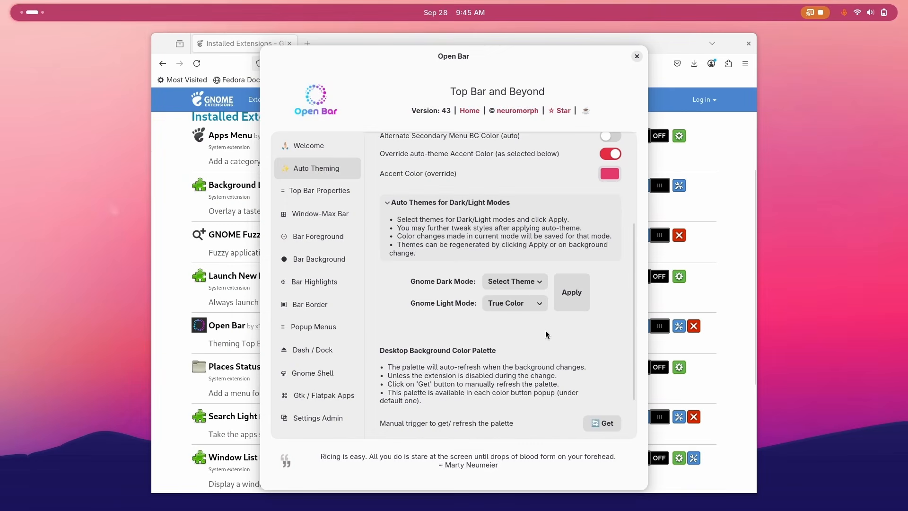
Step: Try the True Color theme with the accent color override disabled, and reapply it with the override enabled again
scroll(463, 201, up, 5)
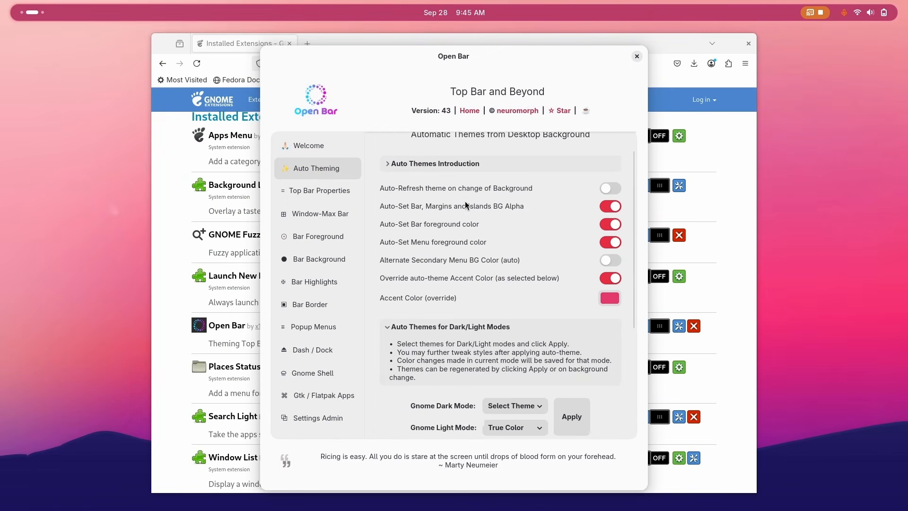
click(610, 305)
scroll(531, 357, down, 5)
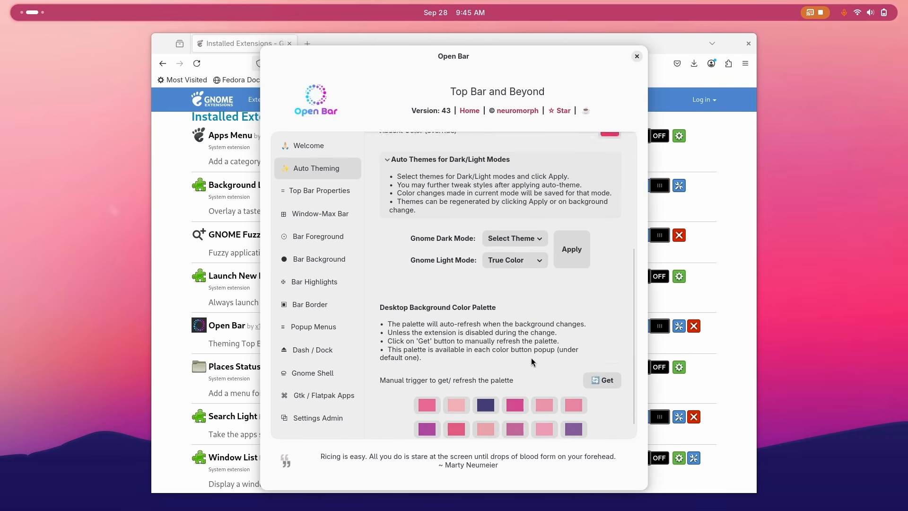
click(582, 233)
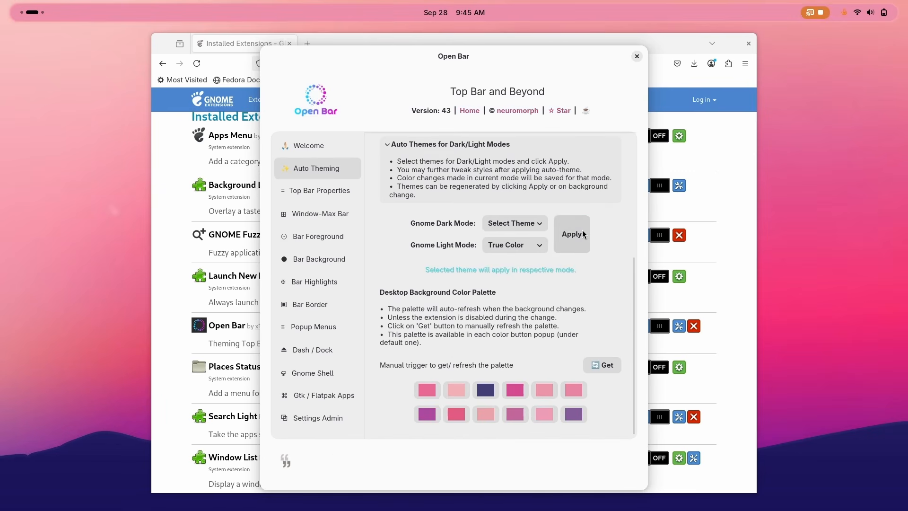
scroll(582, 232, up, 4)
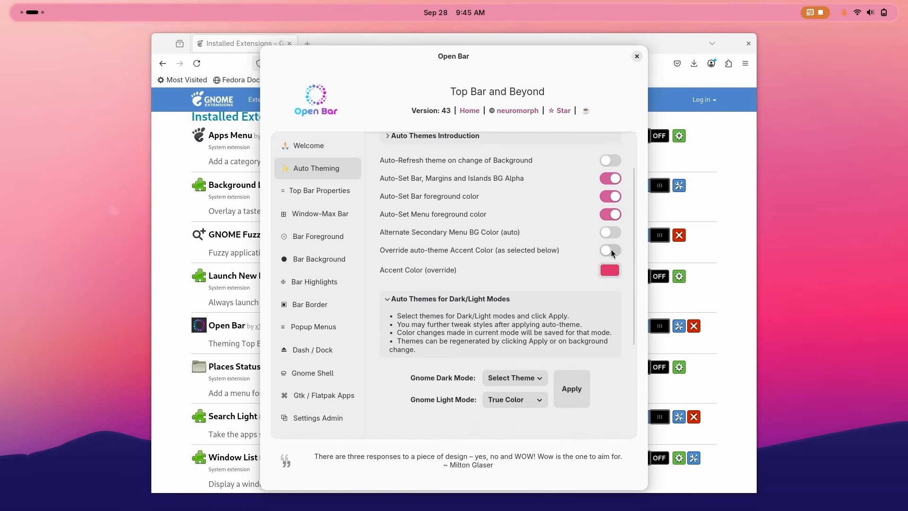
click(569, 393)
Step: Look through the Top Bar Properties, Window-Max Bar and Bar Foreground settings, and turn off the panel shadow in Bar Background
click(332, 190)
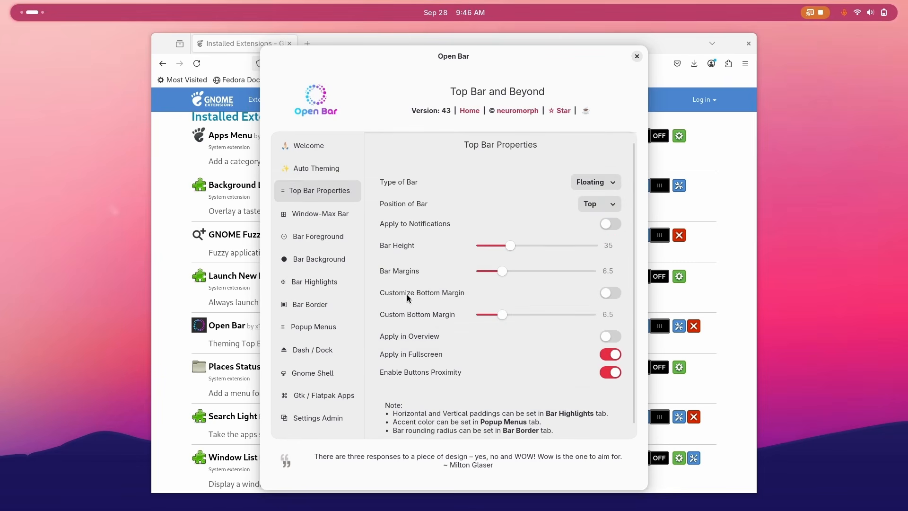
scroll(404, 321, down, 1)
click(325, 222)
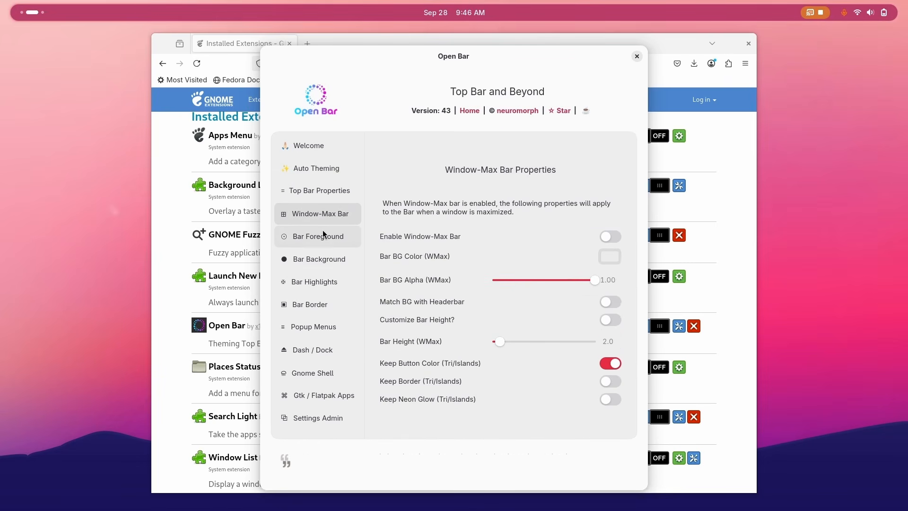
click(322, 236)
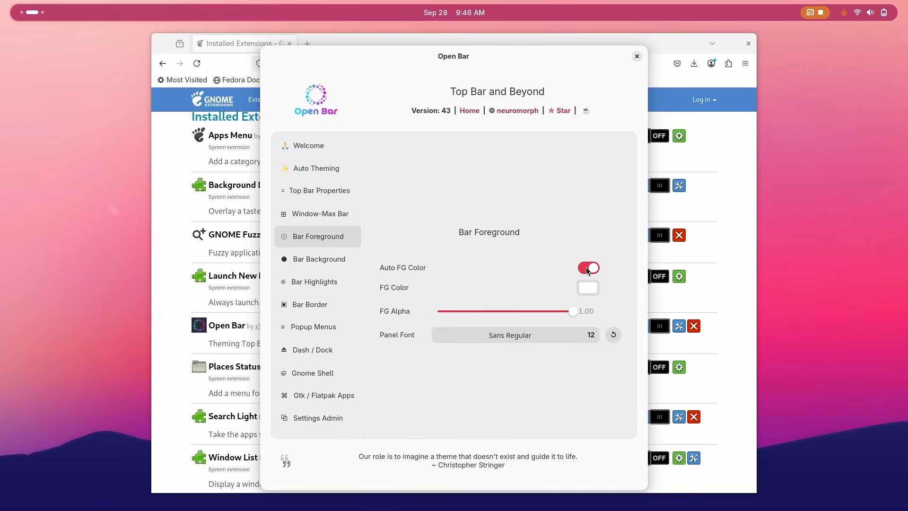
click(355, 258)
scroll(418, 322, down, 5)
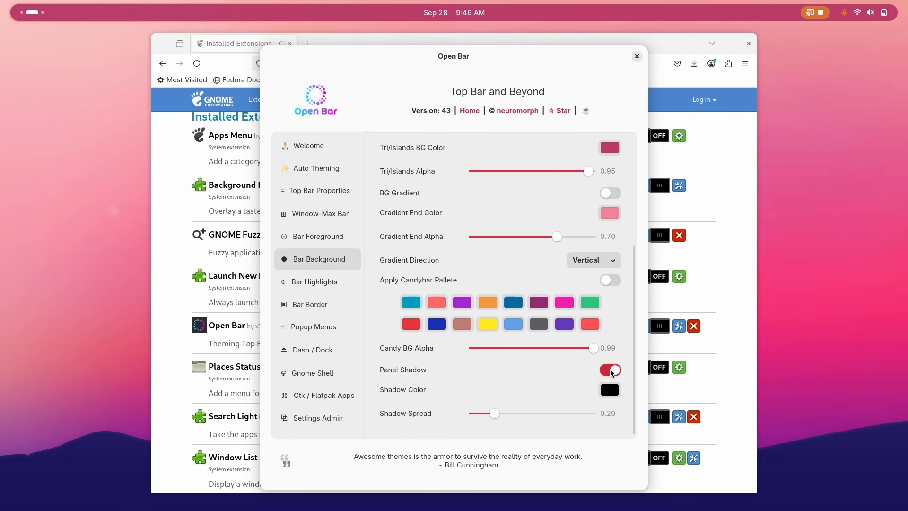
Step: Set the bar border color to purple
click(312, 305)
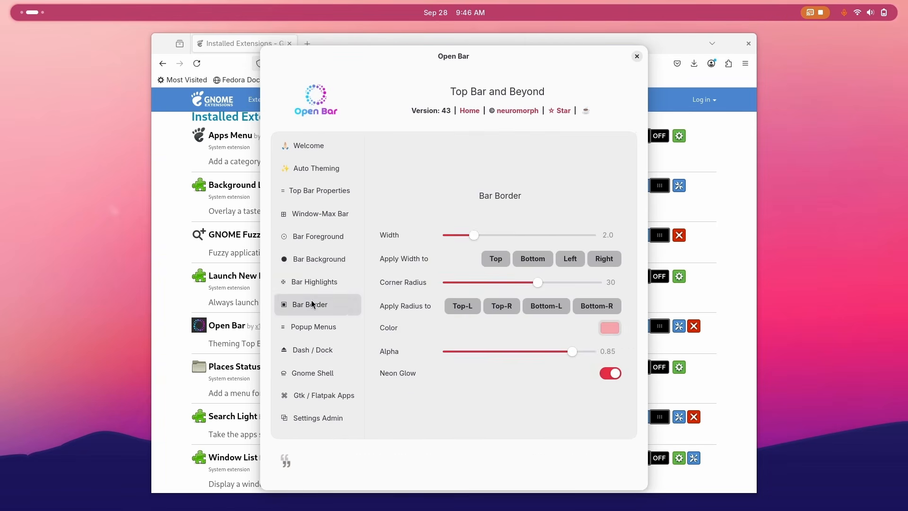
click(606, 329)
click(479, 313)
click(545, 186)
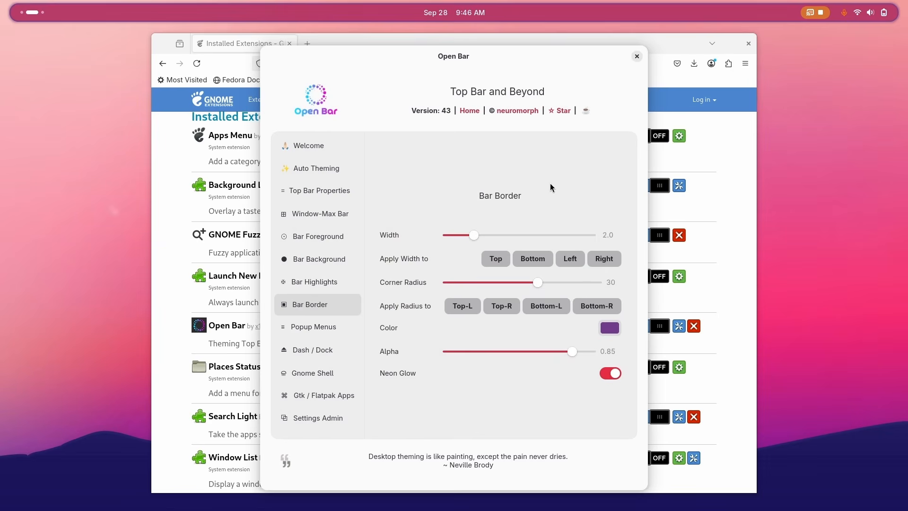
Step: Lower the panel's shadow spread to its minimum in the bar background settings
click(345, 276)
click(343, 267)
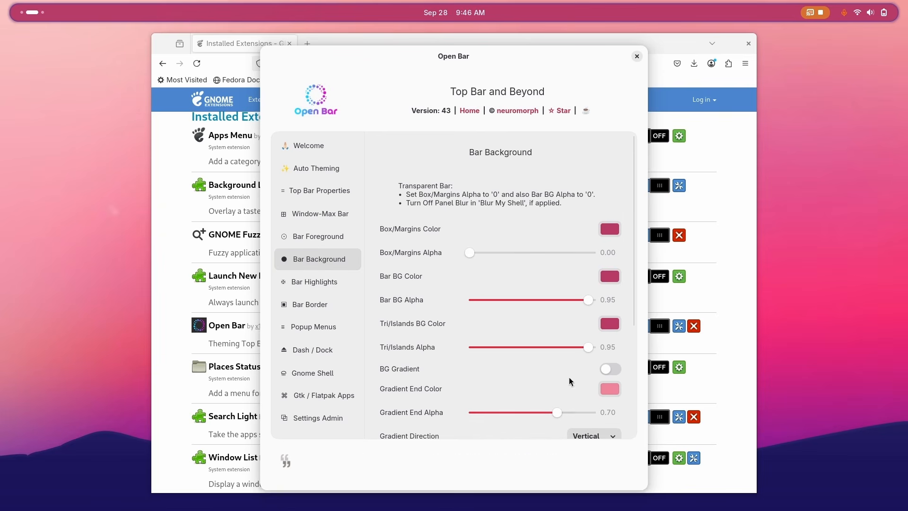
scroll(431, 367, down, 5)
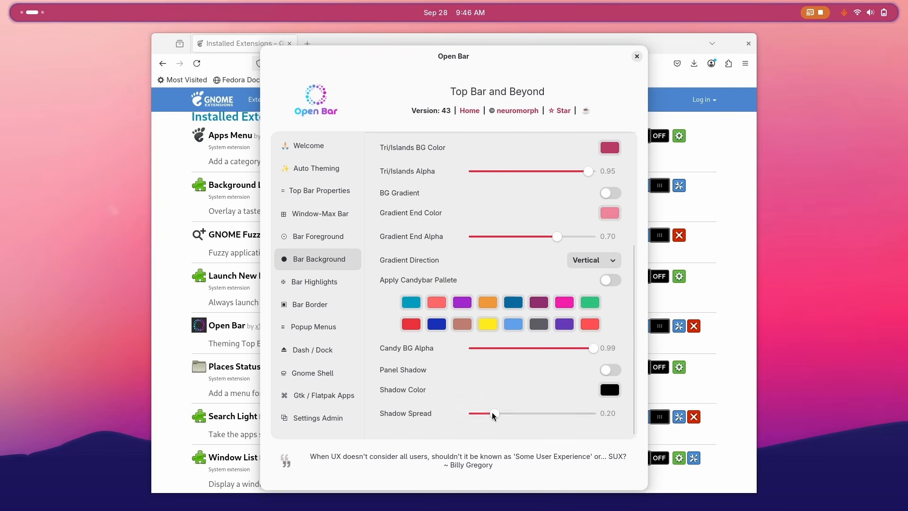
drag(494, 413, 425, 412)
Step: Set the bar border's alpha to 1.00 and turn off its neon glow
click(310, 304)
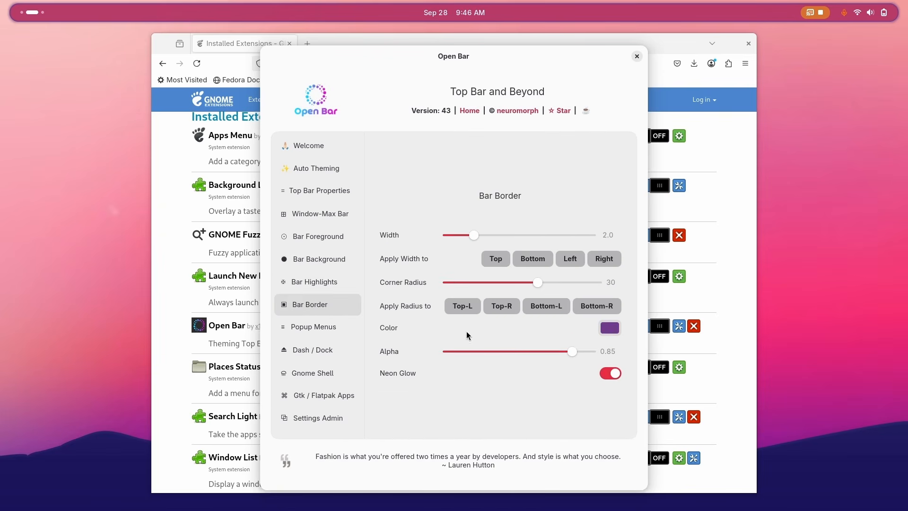
click(614, 374)
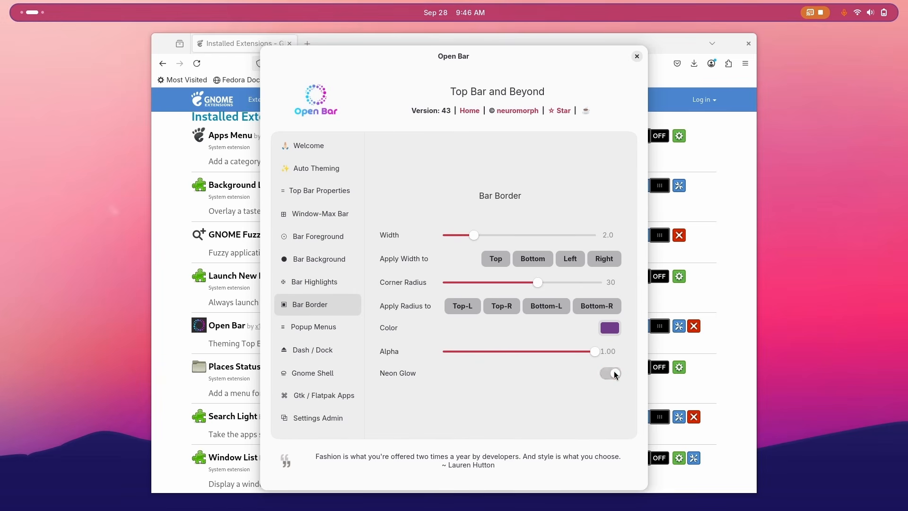
Step: Look through the Popup Menus, Dash / Dock, Gnome Shell, Gtk / Flatpak Apps, Bar Highlights and Bar Foreground settings
click(314, 327)
click(315, 349)
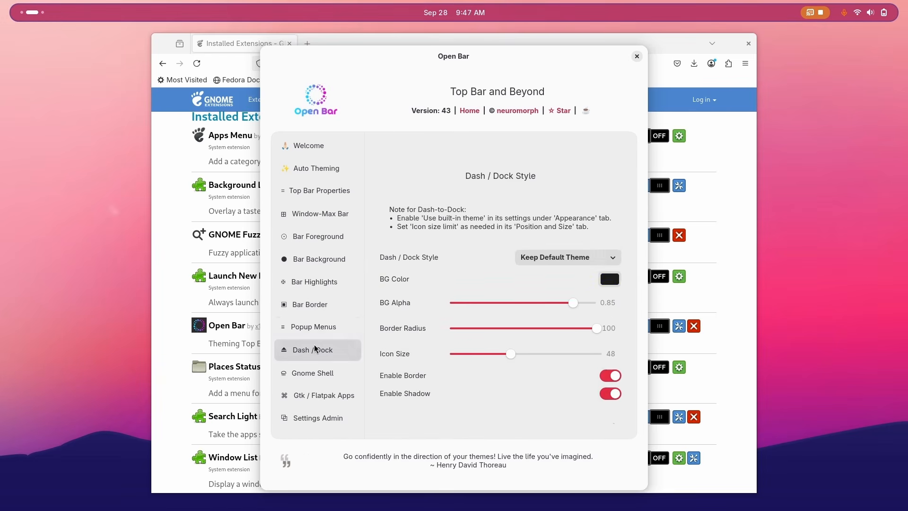
click(328, 376)
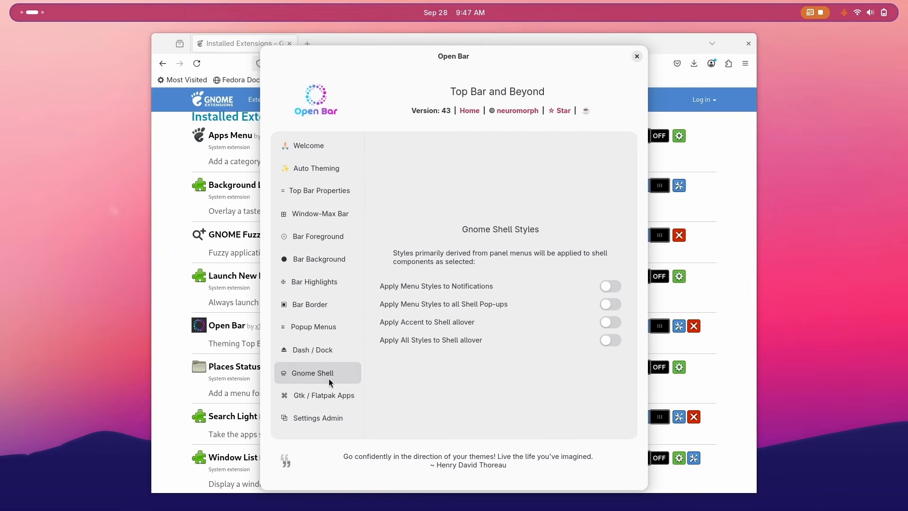
key(super)
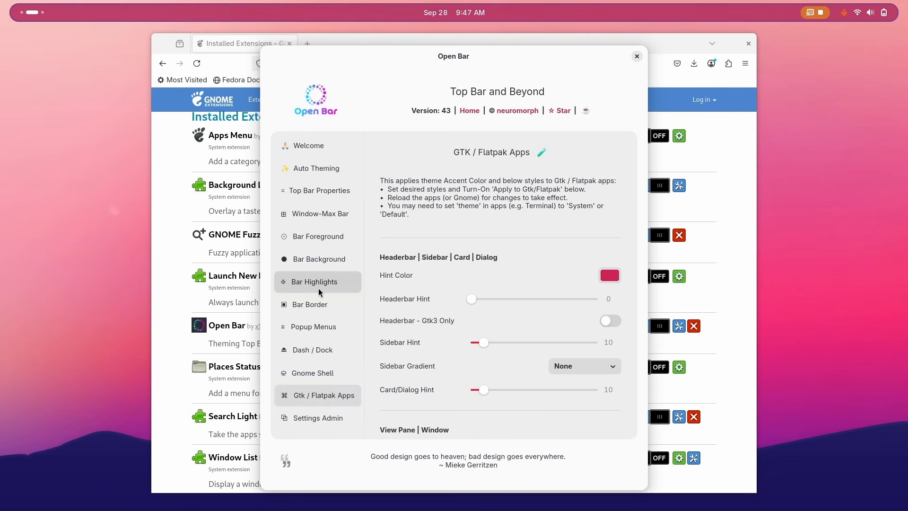
click(316, 288)
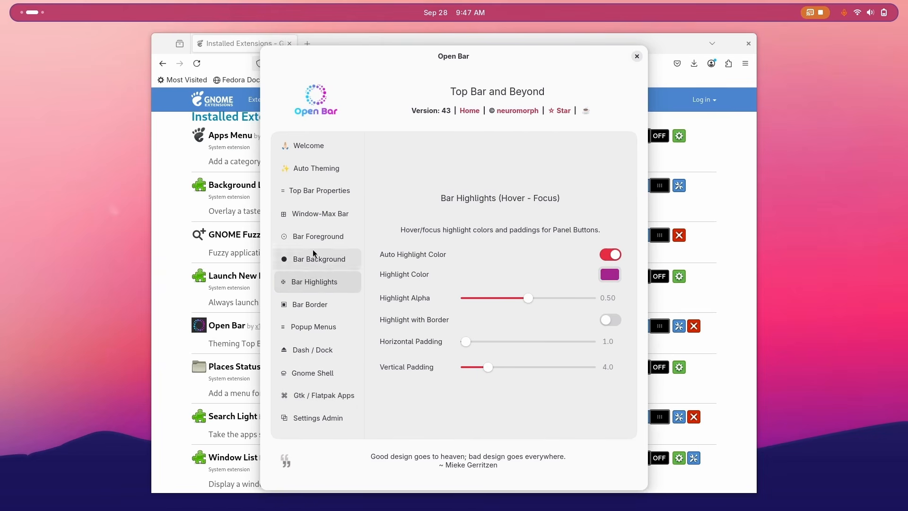
click(310, 241)
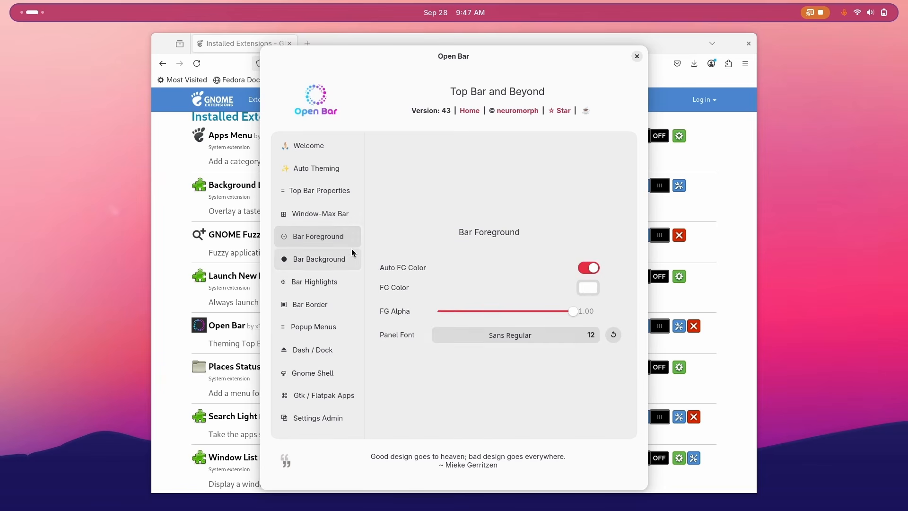
Step: Set the top bar's height to 40 and margins to 7.4, leave the custom bottom margin off, and close the settings to view the empty workspace
click(321, 191)
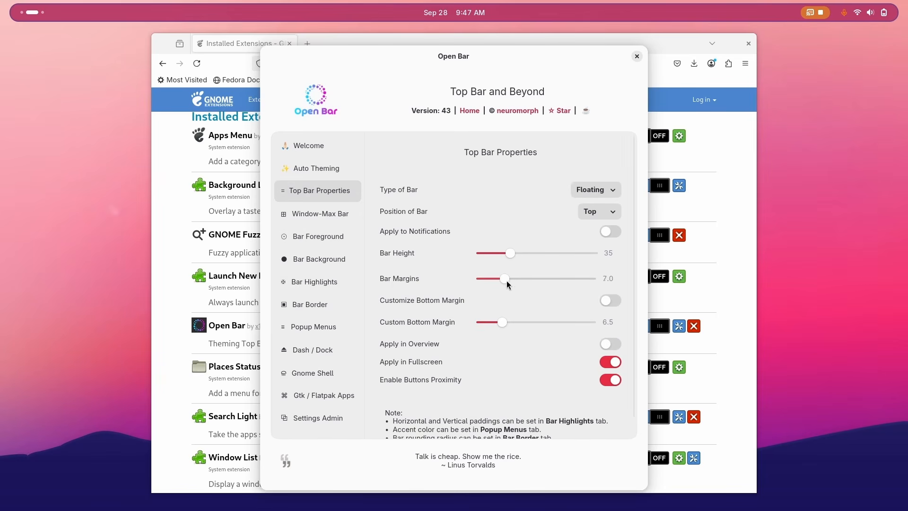
drag(507, 280, 521, 280)
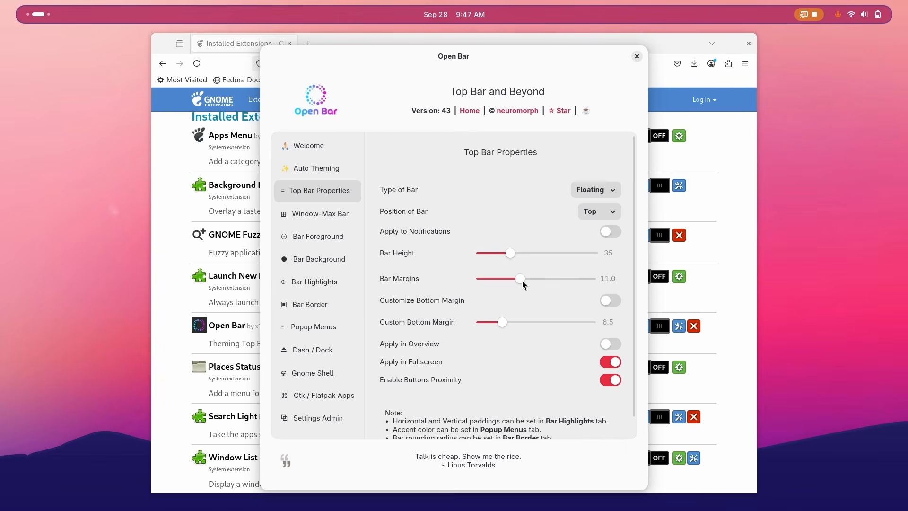
drag(543, 284, 518, 255)
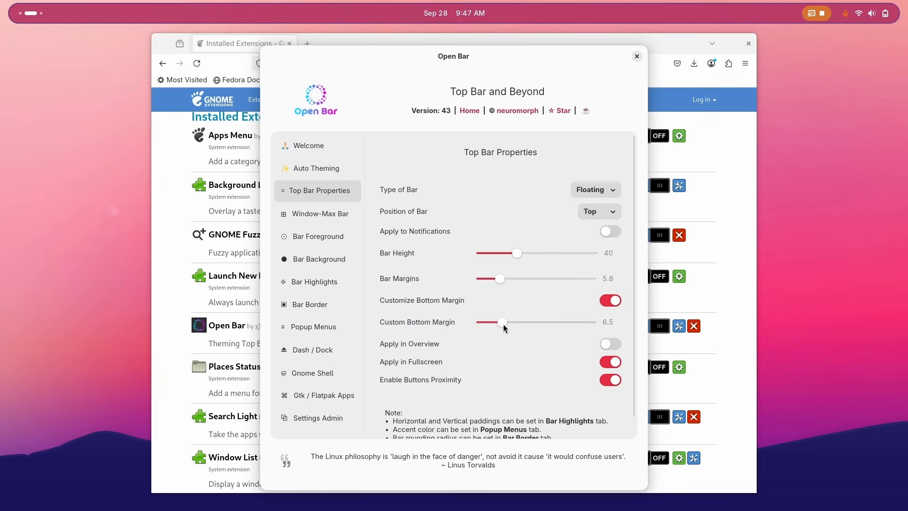
mouse_move(503, 323)
mouse_down()
mouse_move(518, 325)
mouse_move(489, 325)
mouse_up()
drag(500, 278, 505, 277)
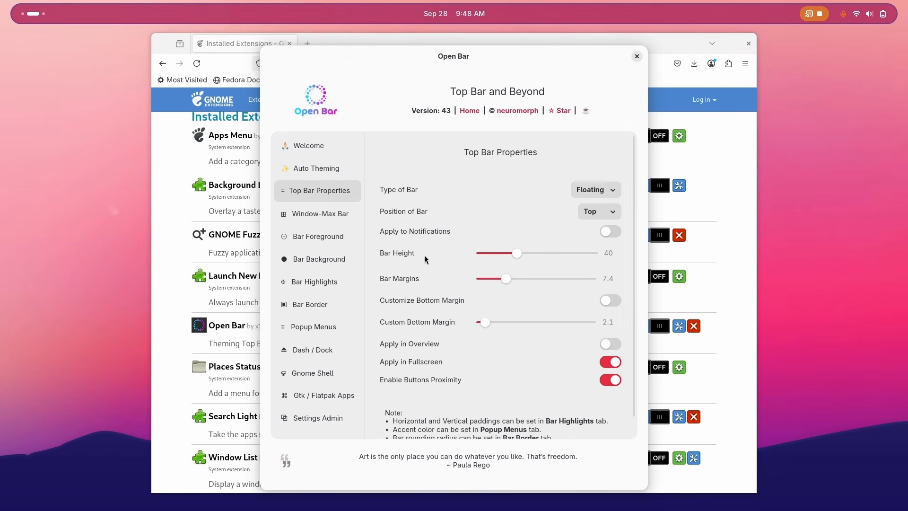
click(636, 58)
key(super+Page_Down)
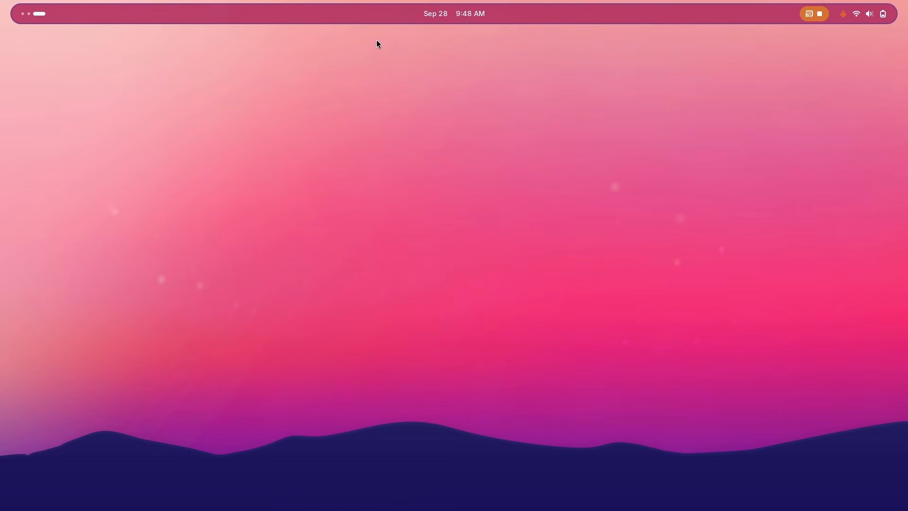
Step: In the Search Light extension's settings, set the Search keybinding to Alt + Super + Space
key(super+Page_Up)
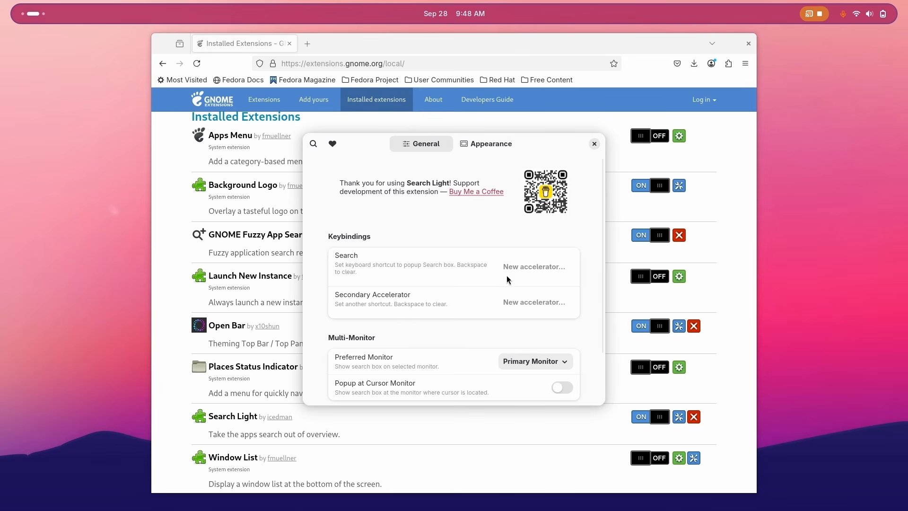
click(525, 269)
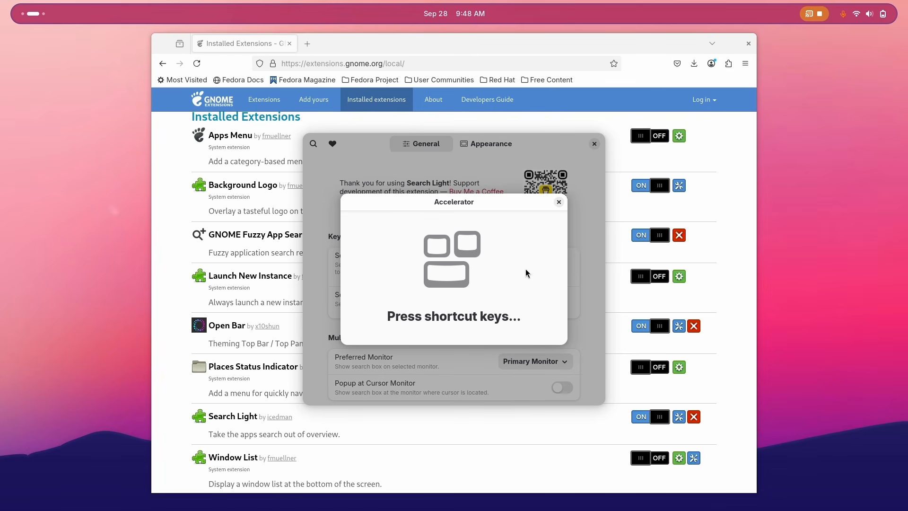
key(alt+space)
key(Escape)
key(alt+super+space)
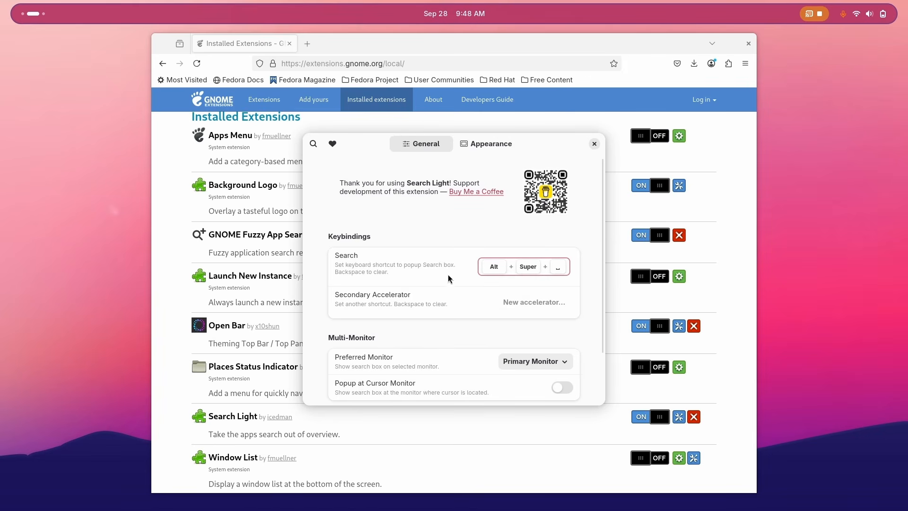
Step: Set Search Light's secondary accelerator to Ctrl + Super + Space and close its settings
click(523, 301)
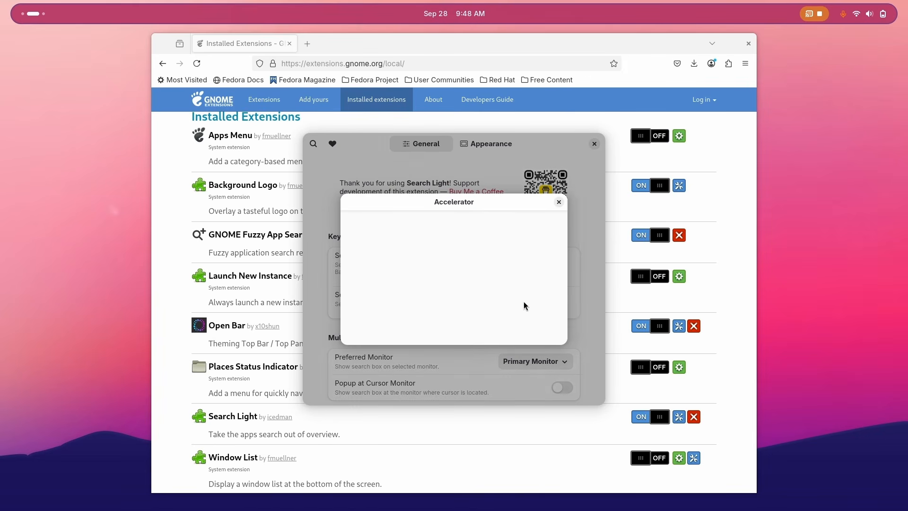
key(ctrl+super+space)
scroll(419, 292, down, 2)
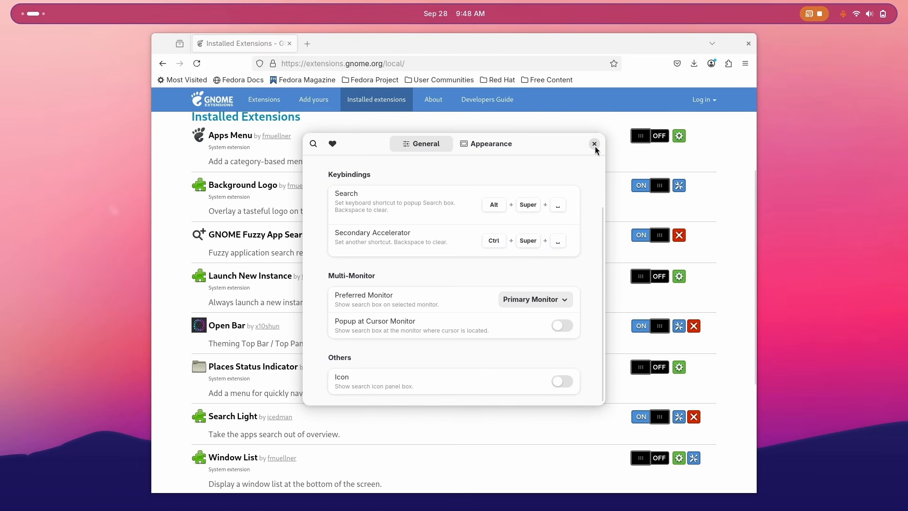
click(594, 144)
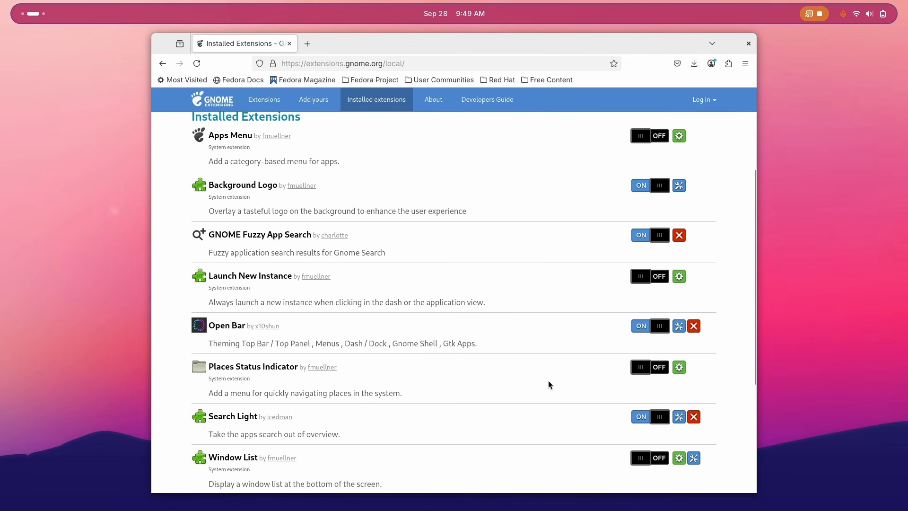
Step: Reopen the Open Bar settings, look over the Auto Theming options, and go to the Bar Background settings
click(679, 326)
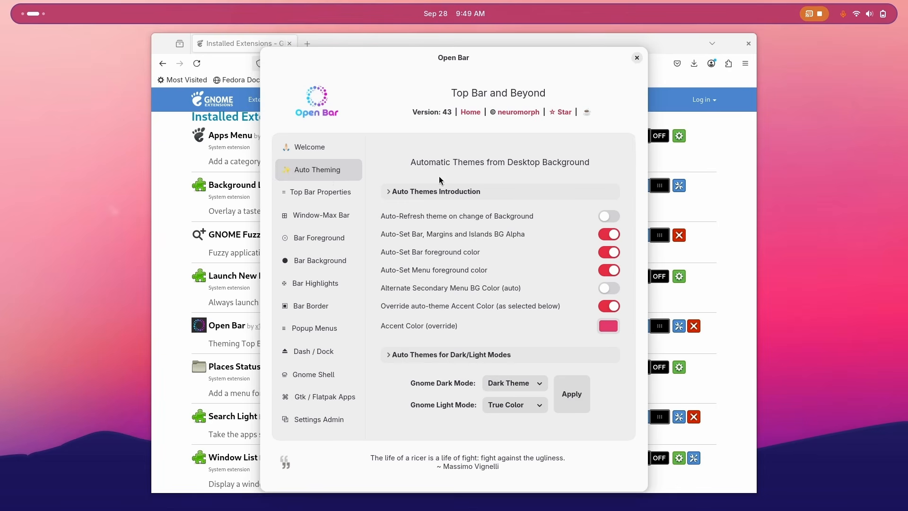
scroll(437, 392, down, 2)
scroll(437, 391, down, 4)
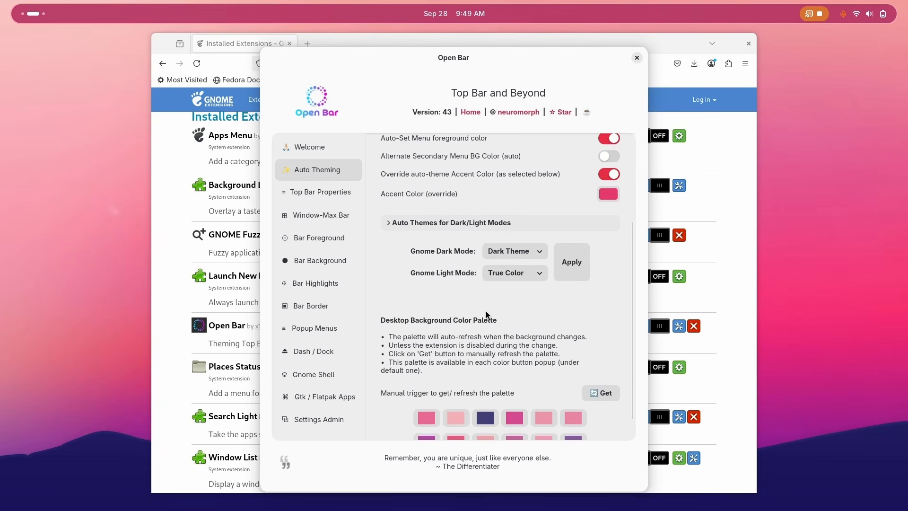
scroll(473, 307, up, 2)
click(356, 231)
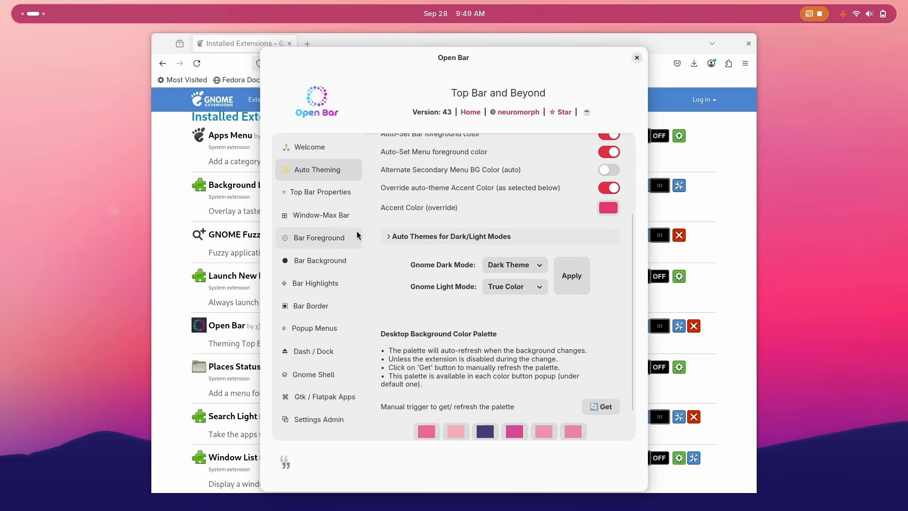
click(349, 261)
Step: Try to set the Box/Margins color to the dark navy from the desktop background palette
click(608, 230)
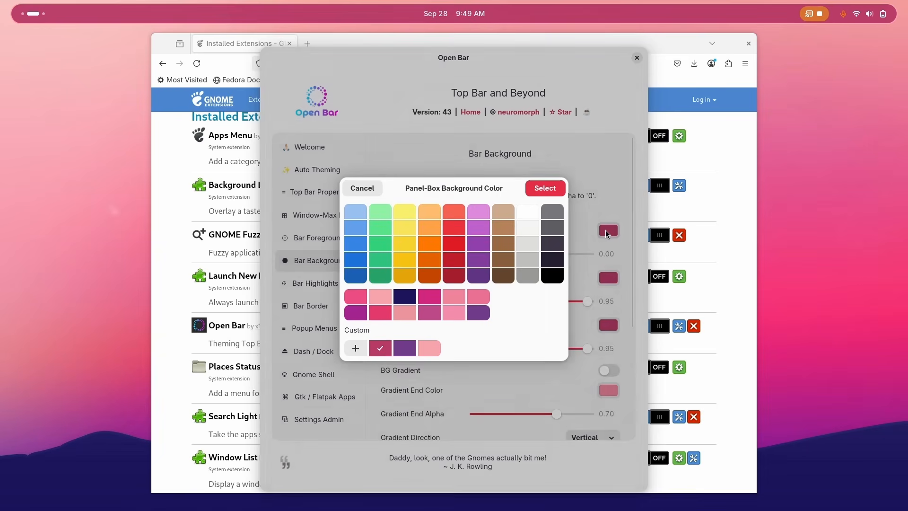
click(401, 297)
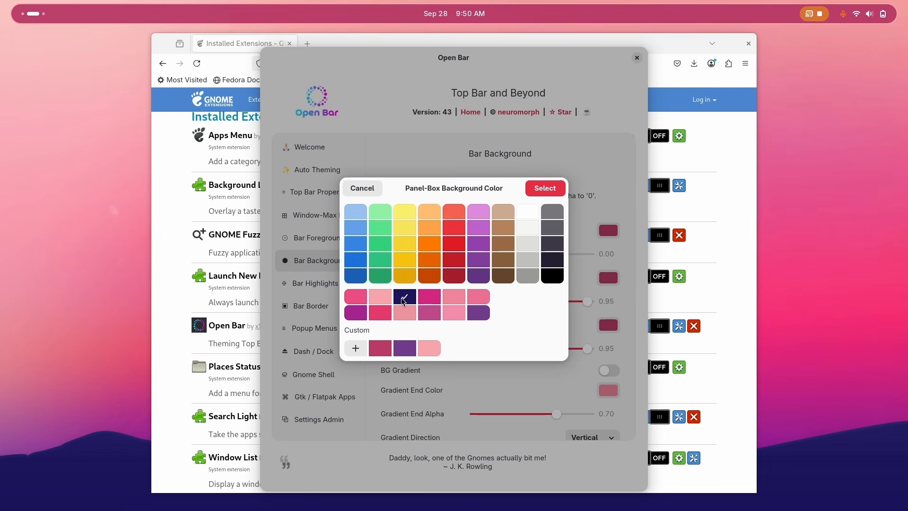
click(544, 187)
click(606, 231)
Step: Set the Bar BG Color to the palette's dark navy and check the bar on the empty workspace
click(610, 278)
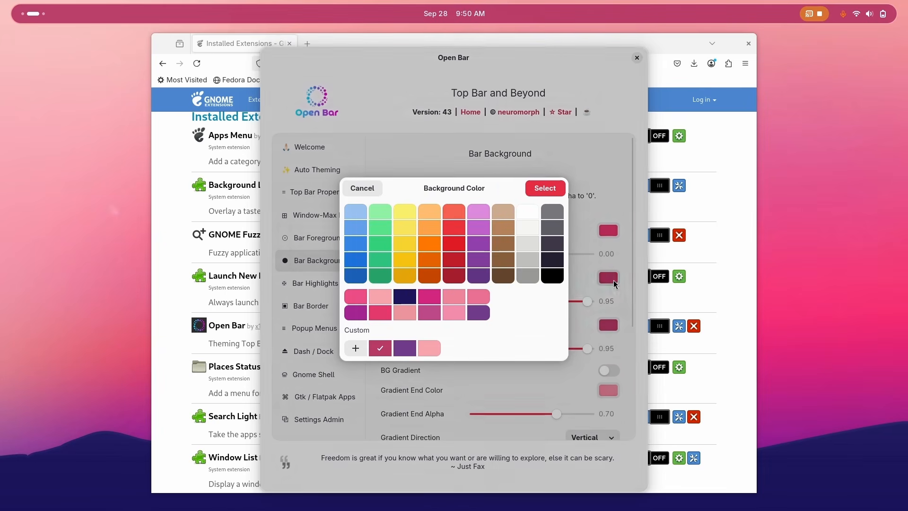
click(404, 296)
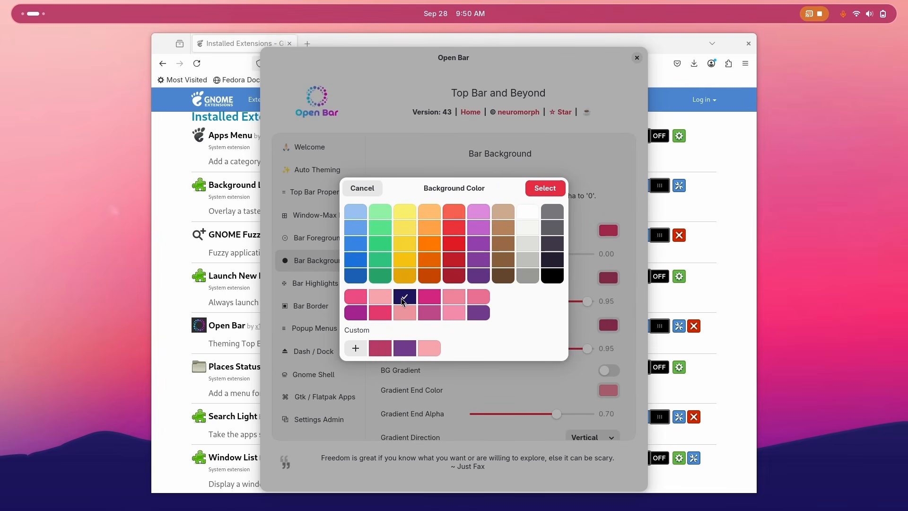
click(548, 187)
key(super+Page_Down)
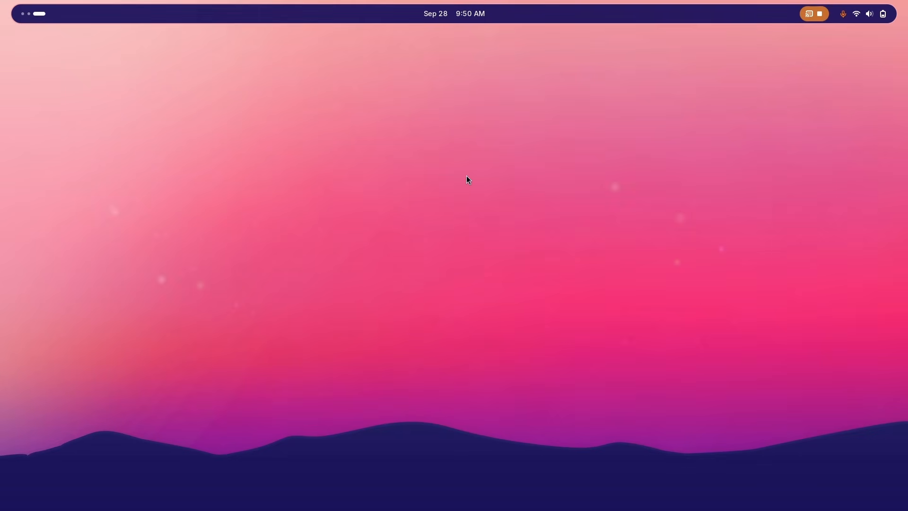
key(super+Page_Up)
click(608, 278)
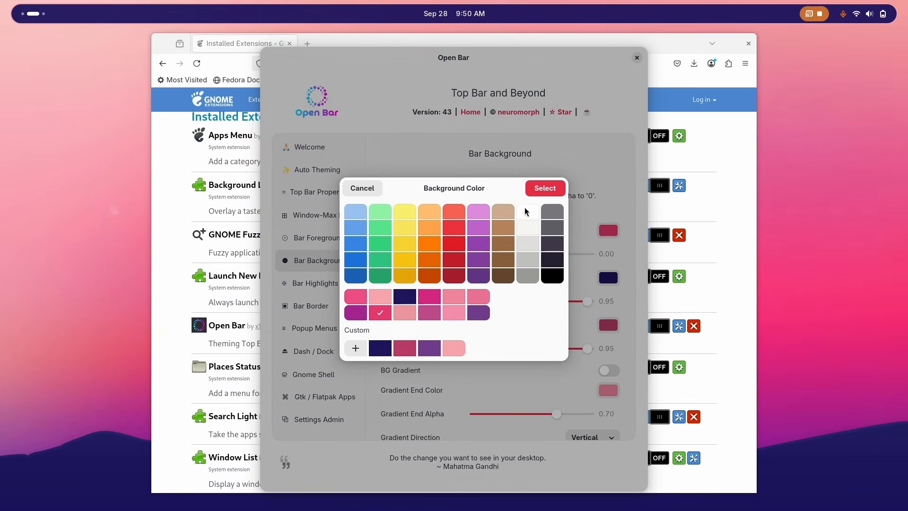
click(545, 188)
click(610, 280)
key(Escape)
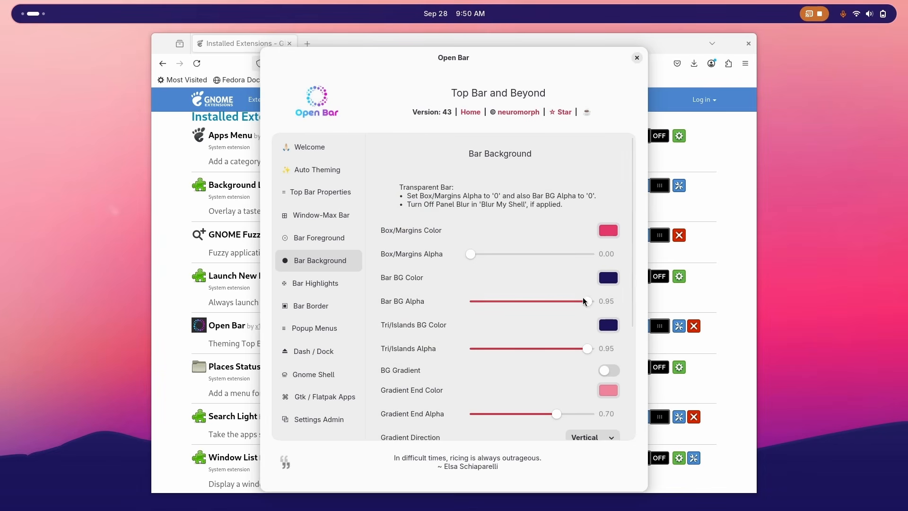
Step: On the empty workspace, bring up the Search Light popup and search for "chr"
key(super+Page_Down)
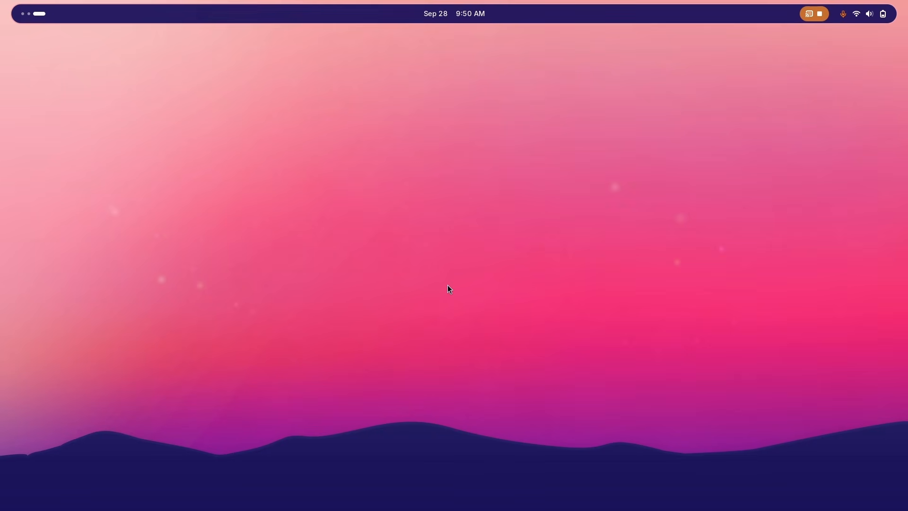
key(super)
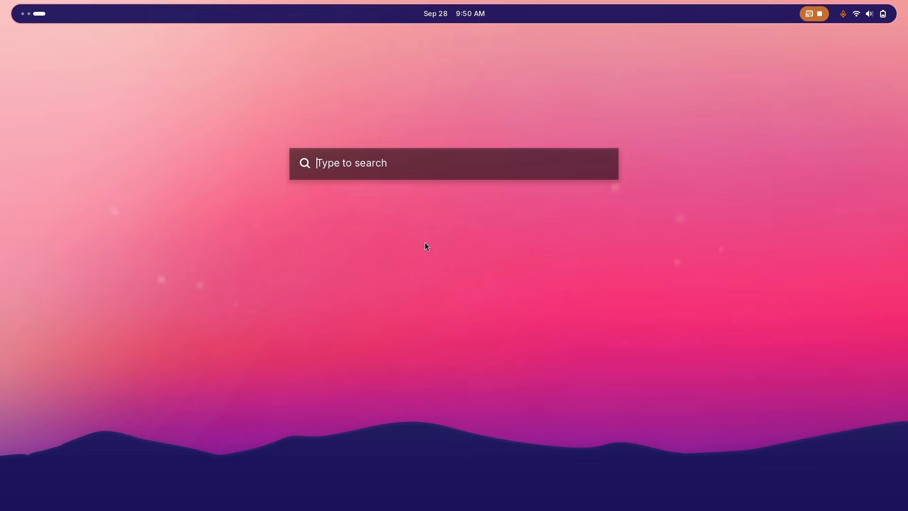
text(cal)
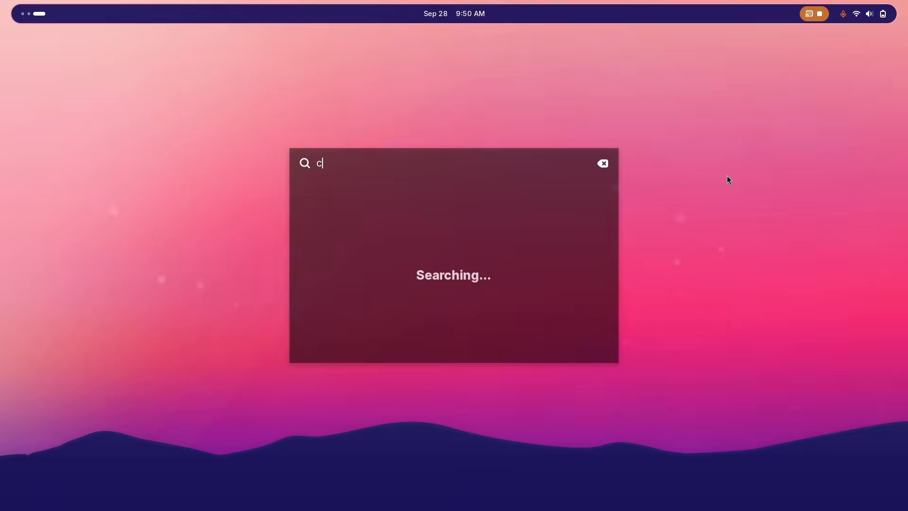
key(BackSpace)
key(BackSpace)
key(BackSpace)
text(chr)
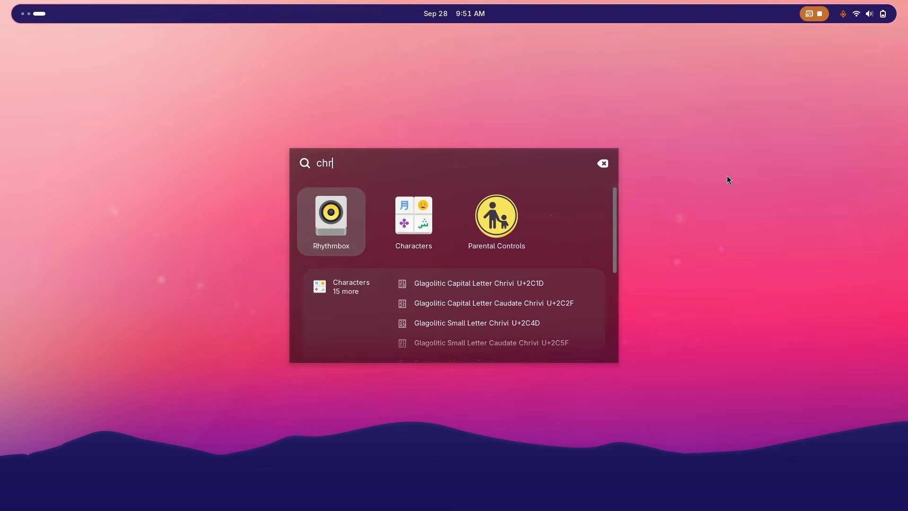
Step: Replace the search text with "fir" and open Firefox from the results
key(BackSpace)
key(BackSpace)
text(fir)
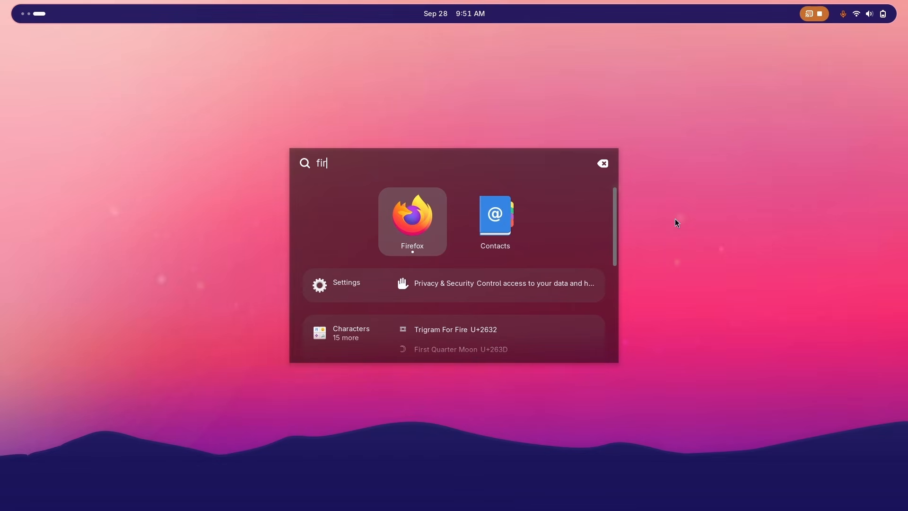
key(Return)
Step: Return to the empty workspace, search for "c" in the Search Light popup and open the top result
key(super+Page_Down)
key(super)
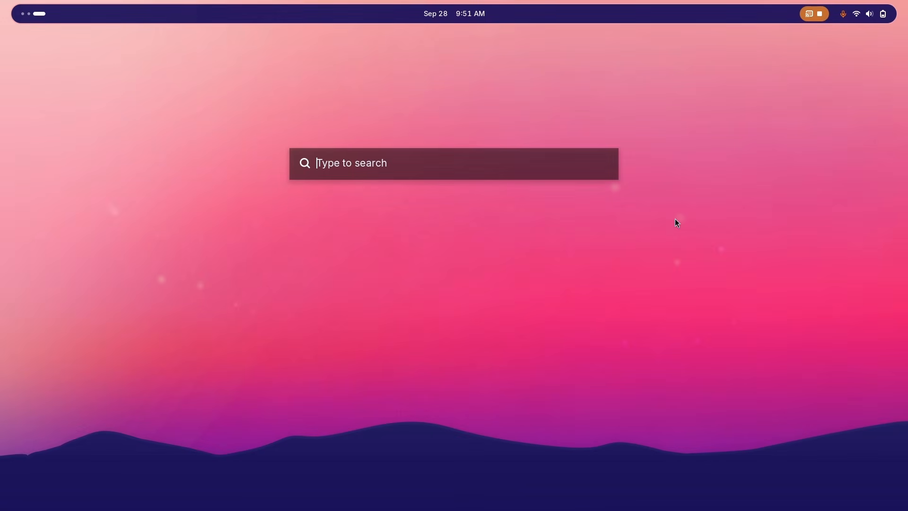
text(c)
key(Return)
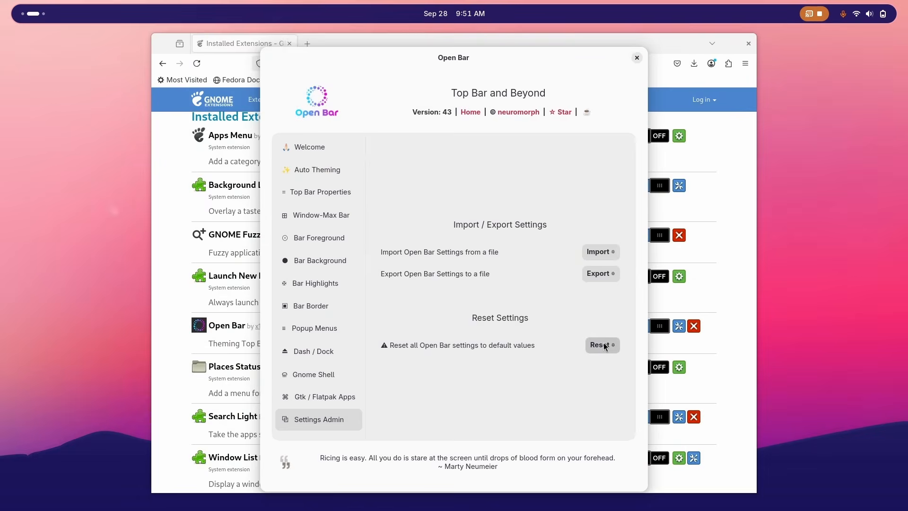
Step: Reset all Open Bar settings to their default values
click(604, 344)
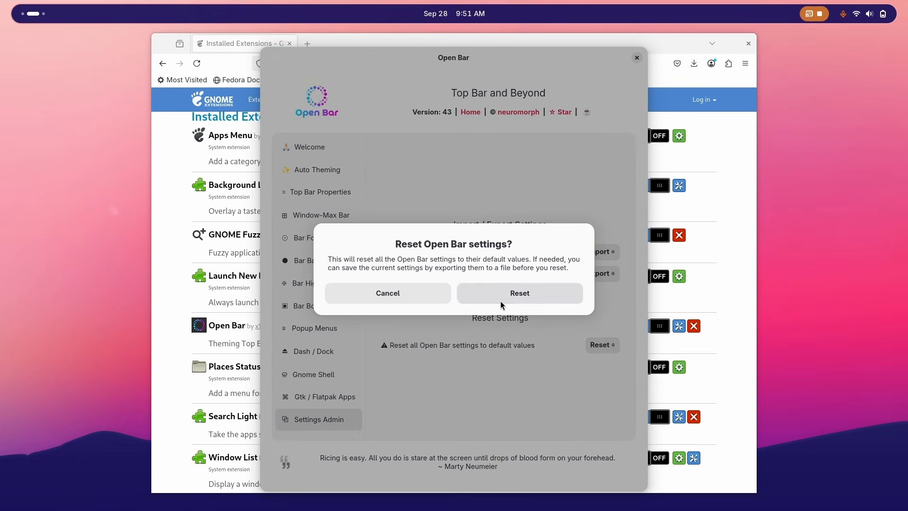
click(502, 302)
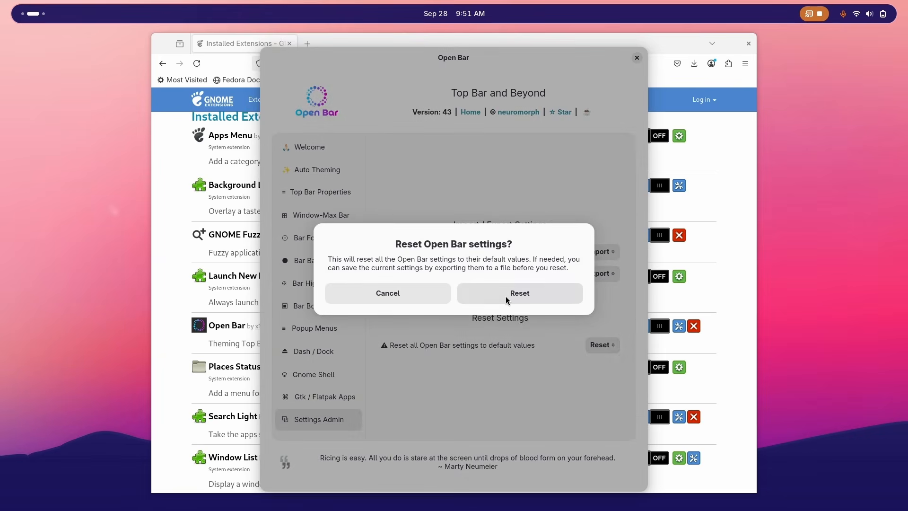
Step: Confirm the reset of Open Bar's settings and look through its Auto Theming, Window-Max Bar and Bar Background options
click(506, 298)
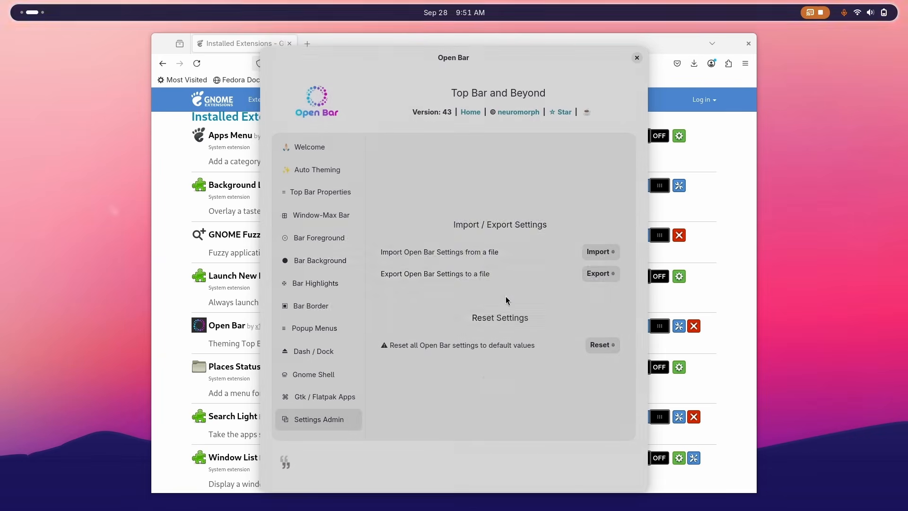
click(321, 173)
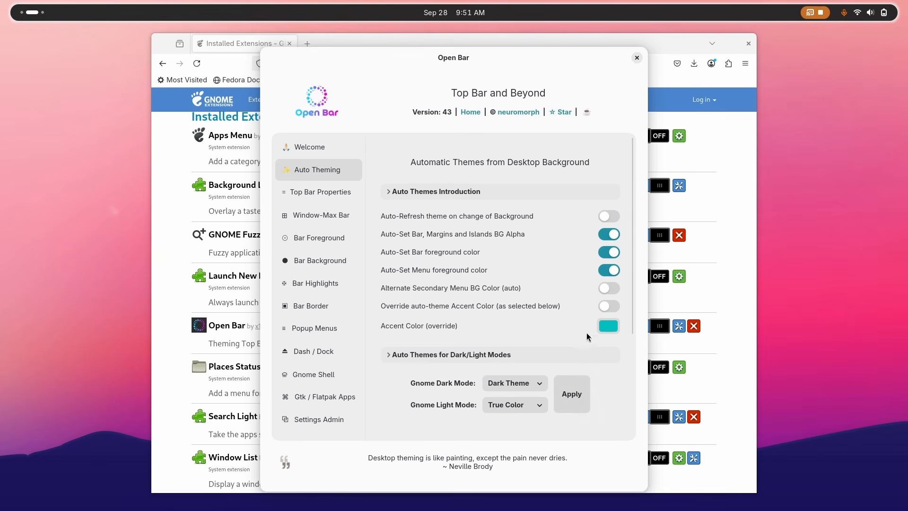
click(322, 215)
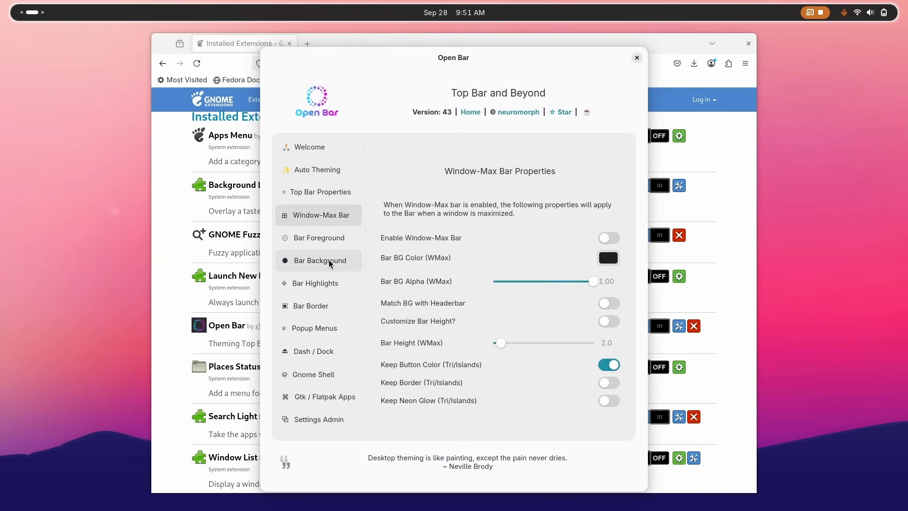
click(328, 259)
scroll(437, 269, down, 3)
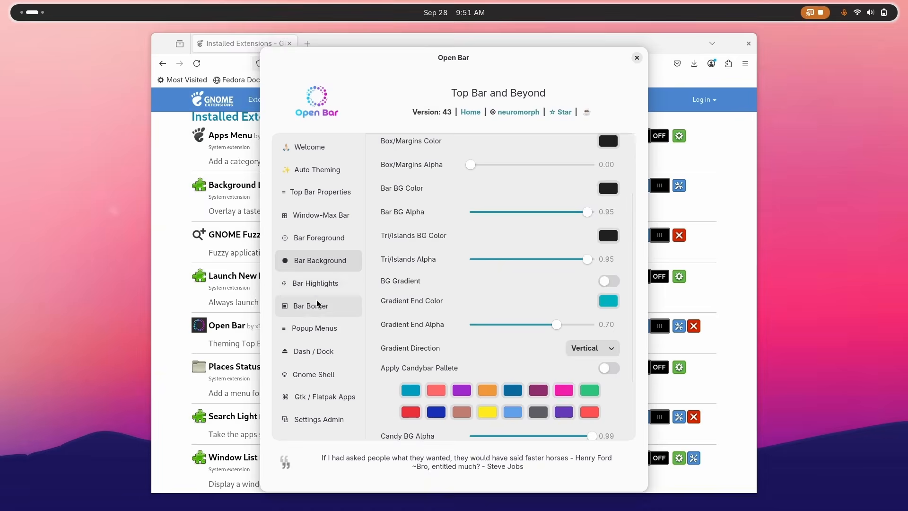
Step: Configure the bar border with Neon Glow off, a purple color at full opacity and a width of 4.5
click(313, 309)
click(609, 375)
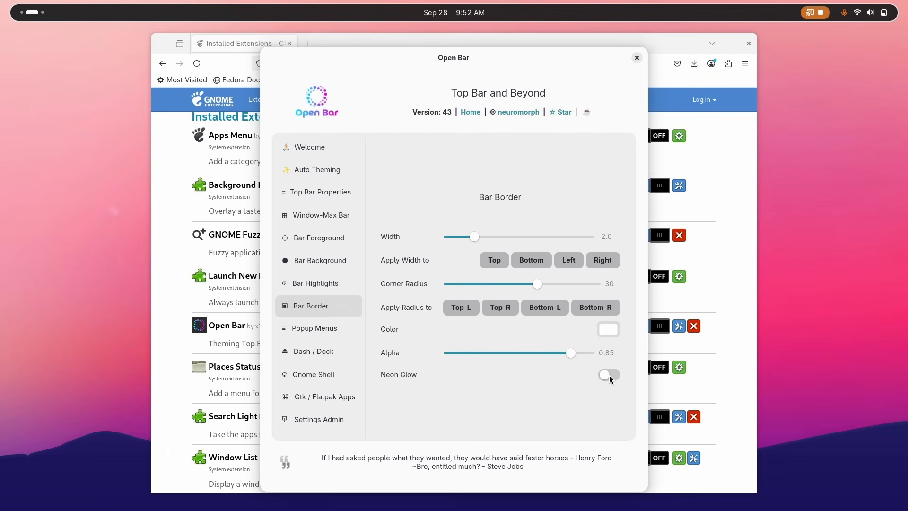
click(608, 329)
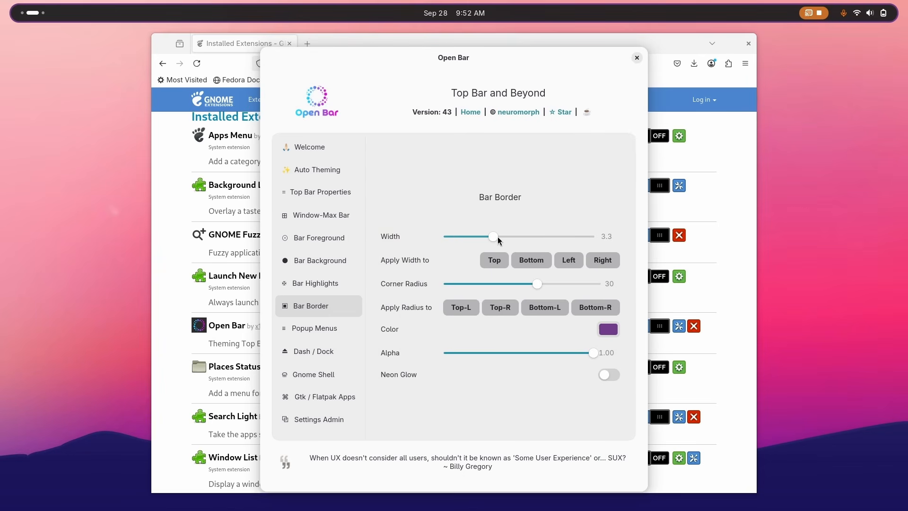
mouse_move(497, 236)
mouse_down()
mouse_move(546, 238)
mouse_move(511, 237)
mouse_up()
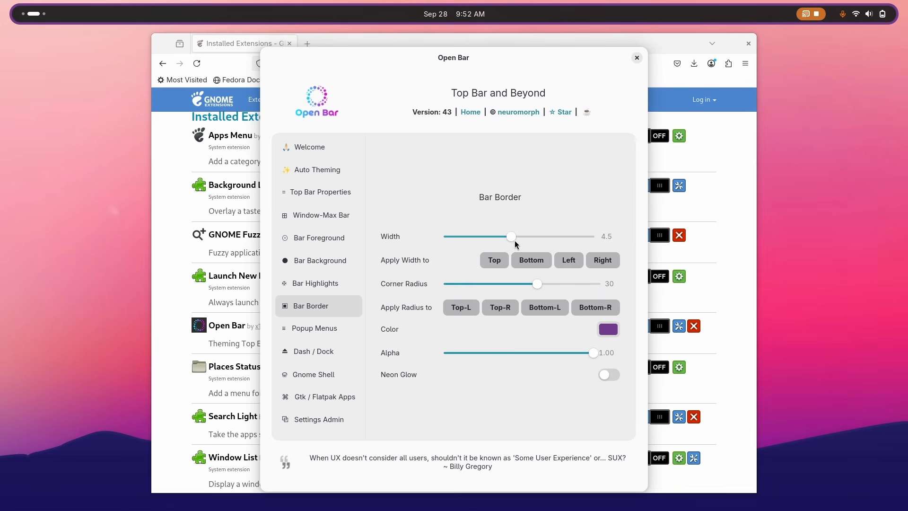
Step: Look at the bar foreground options and change the bar's background color to a crimson pink
click(335, 241)
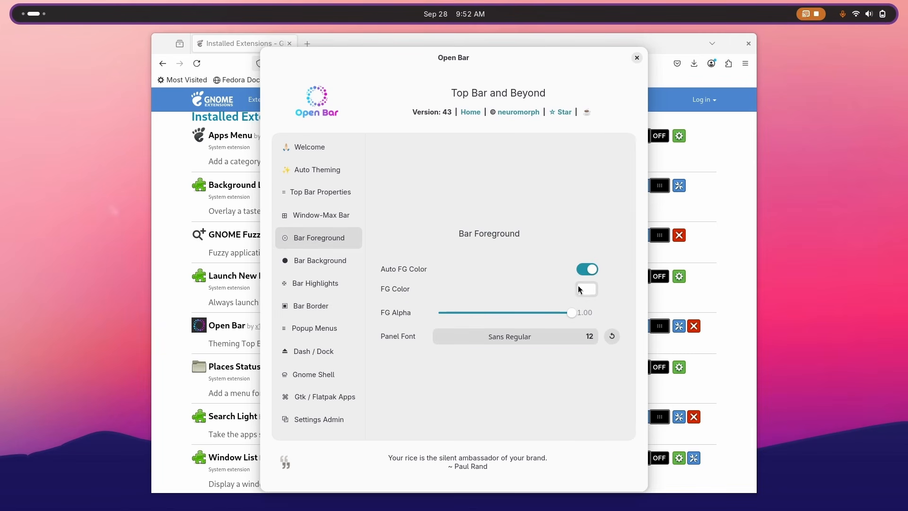
click(333, 263)
click(608, 277)
click(431, 350)
click(541, 186)
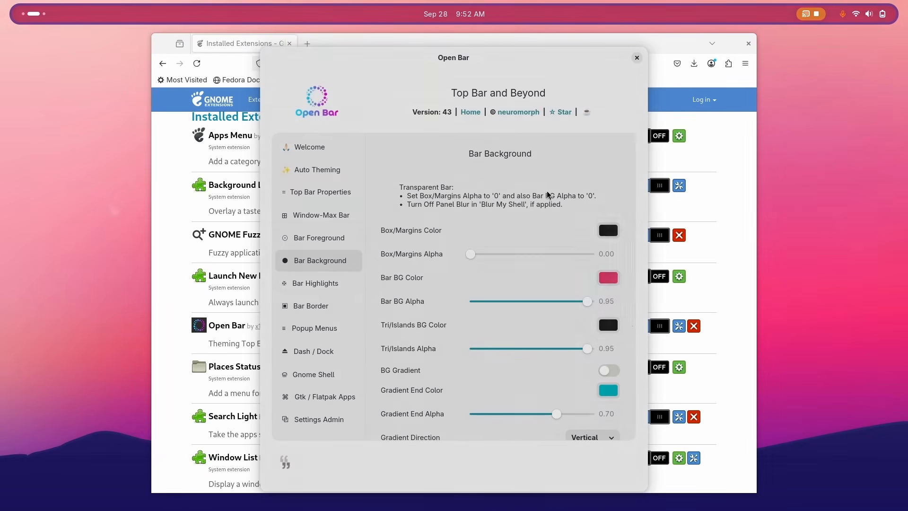
Step: Change the bar's background color to the custom grayish purple #594966
click(607, 279)
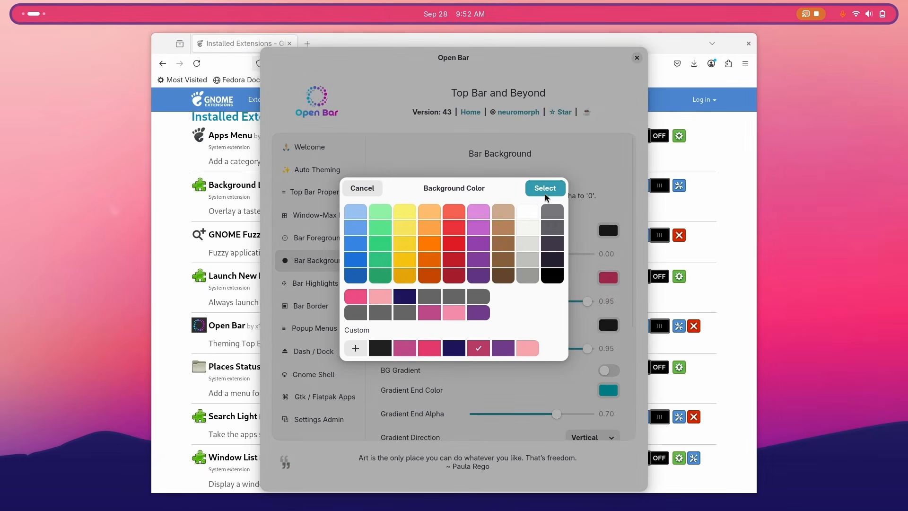
click(545, 193)
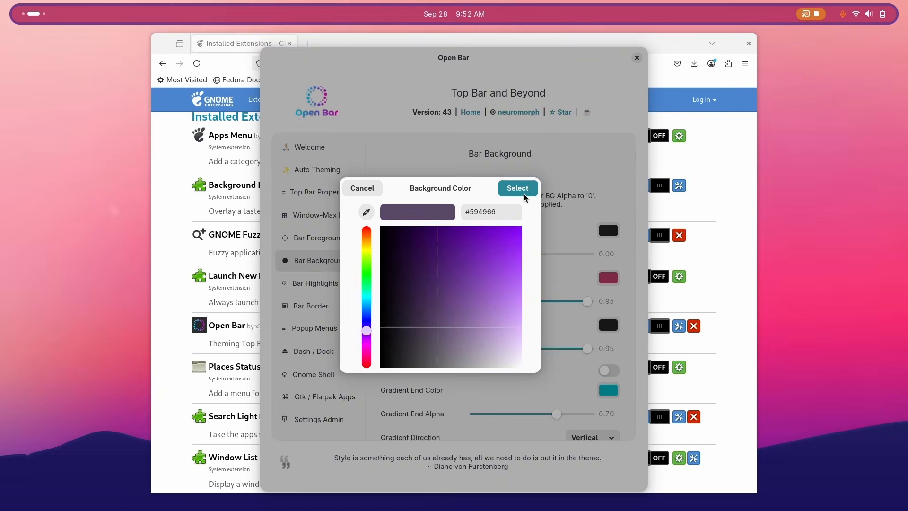
click(524, 194)
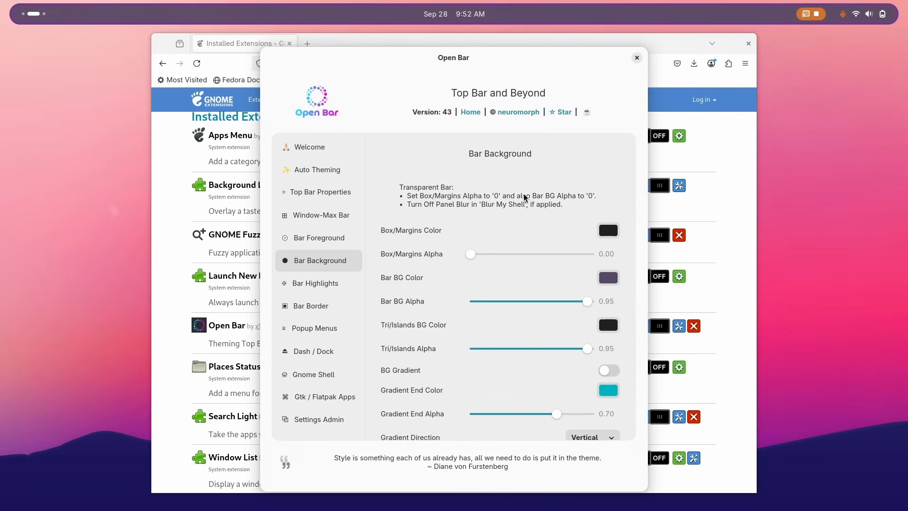
Step: Change the bar's border color to white
click(321, 305)
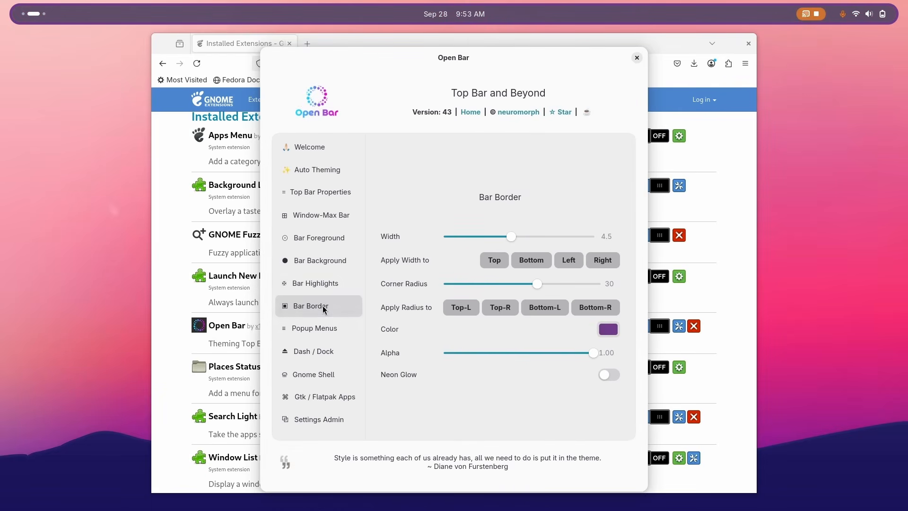
click(606, 329)
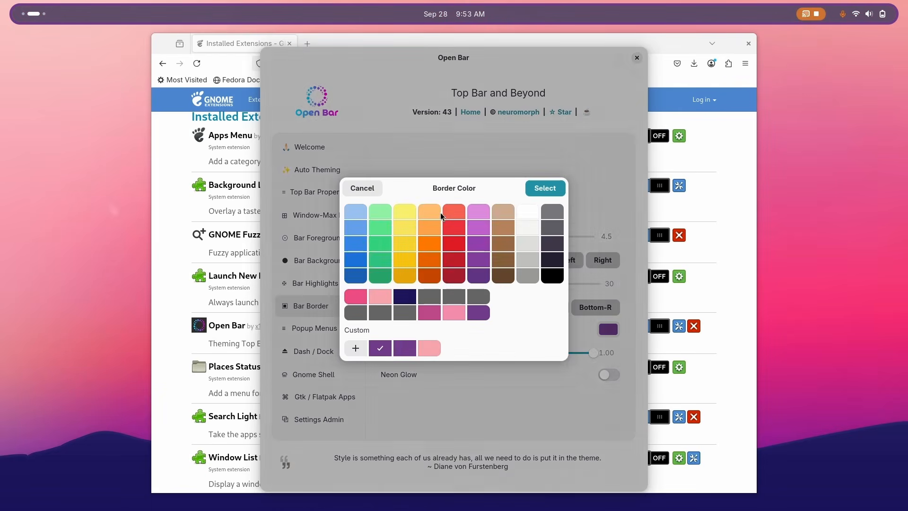
double_click(528, 207)
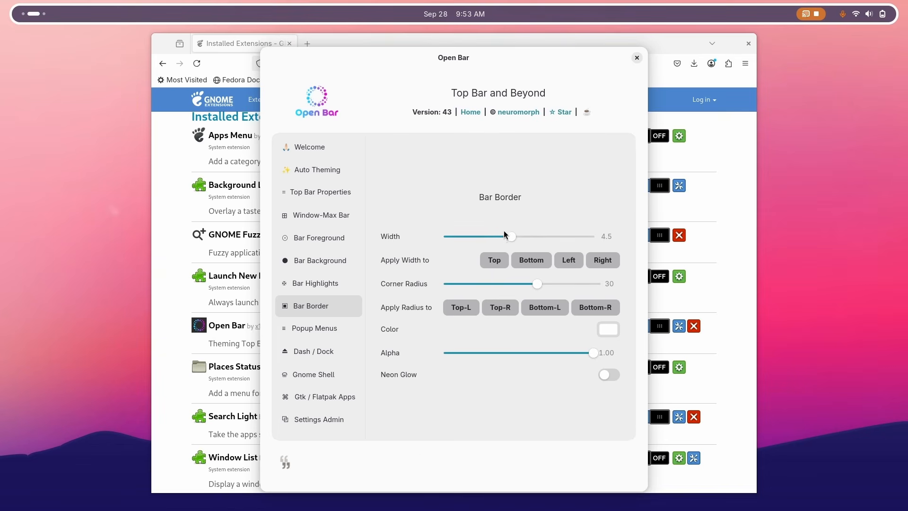
Step: Set the bar height to 40 and slightly raise the bar margins, checking the look on the empty workspace
click(337, 200)
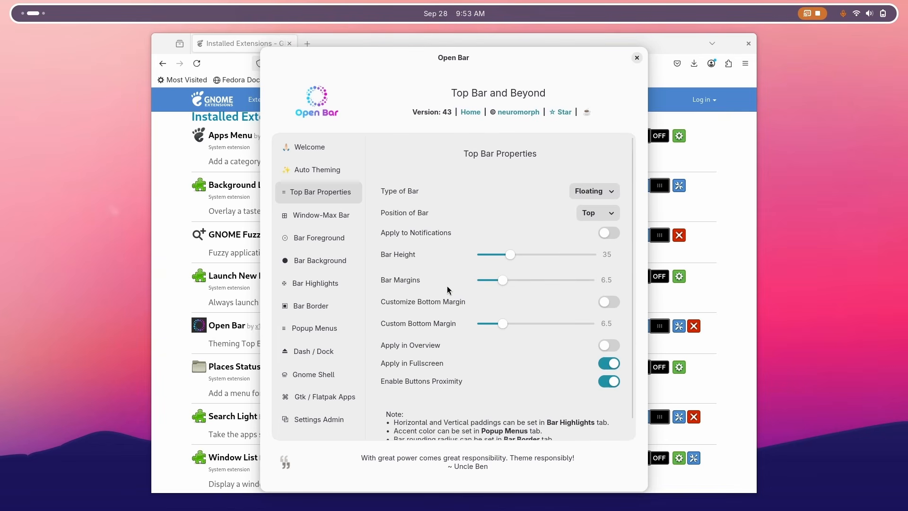
mouse_move(510, 254)
mouse_down()
mouse_move(527, 258)
mouse_move(518, 256)
mouse_up()
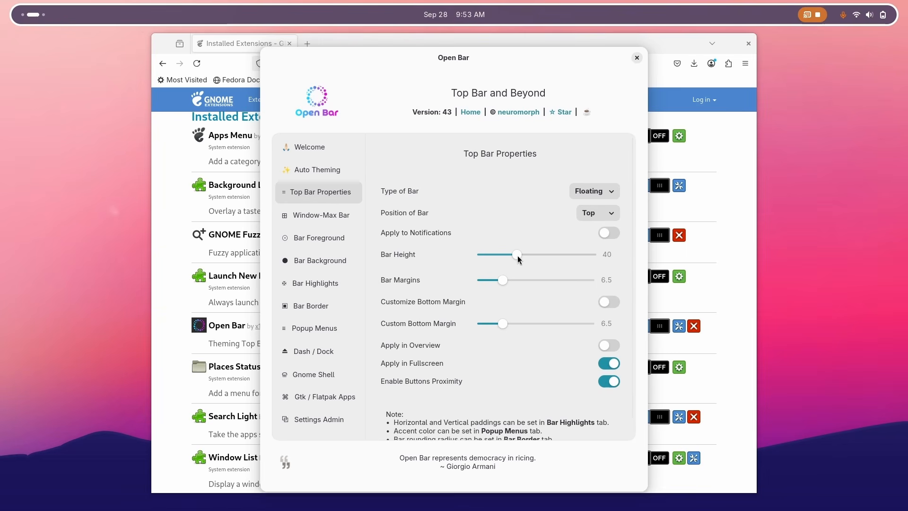
click(511, 283)
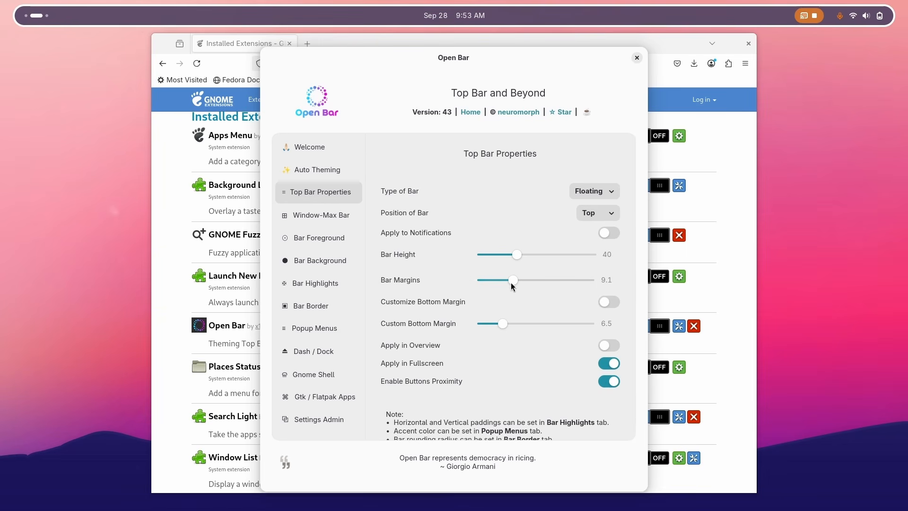
drag(512, 286, 507, 287)
key(super+Page_Down)
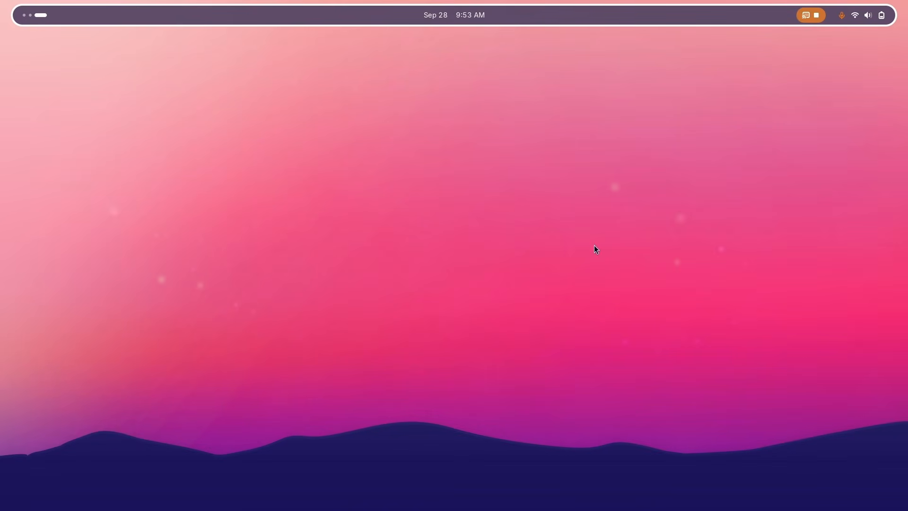
key(super+Page_Up)
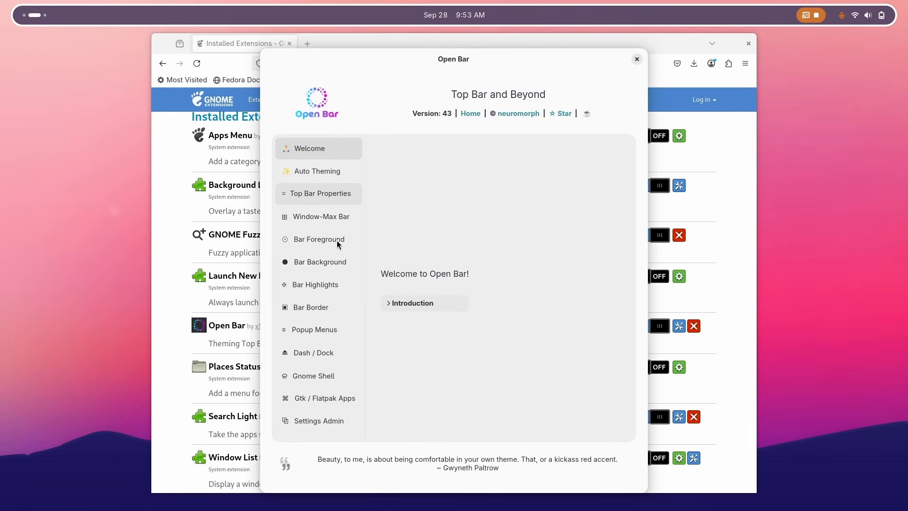
Step: Set the bar's background color to the custom purple #701F65 and check it on the empty workspace
click(319, 262)
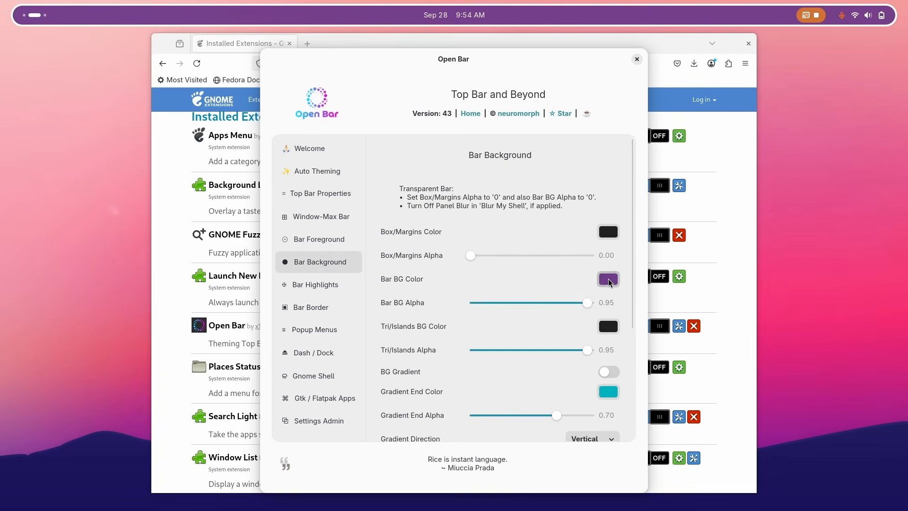
click(608, 278)
click(355, 349)
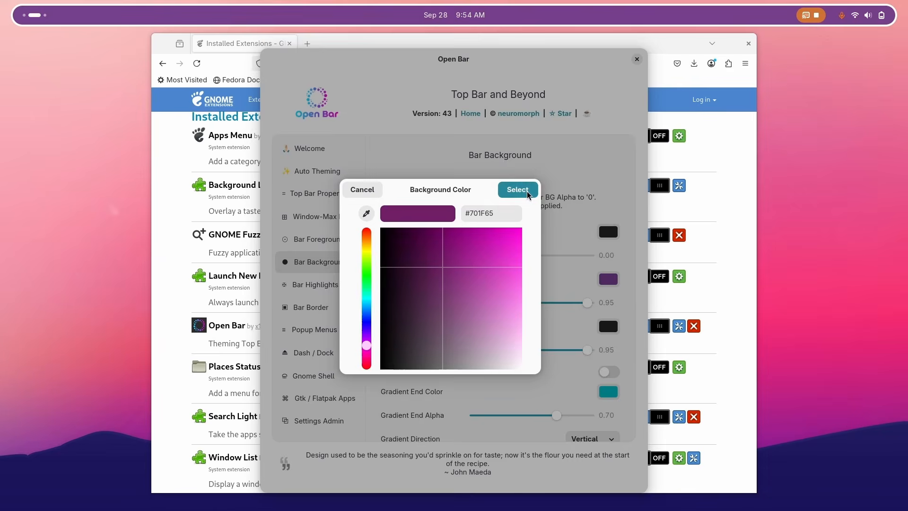
click(527, 190)
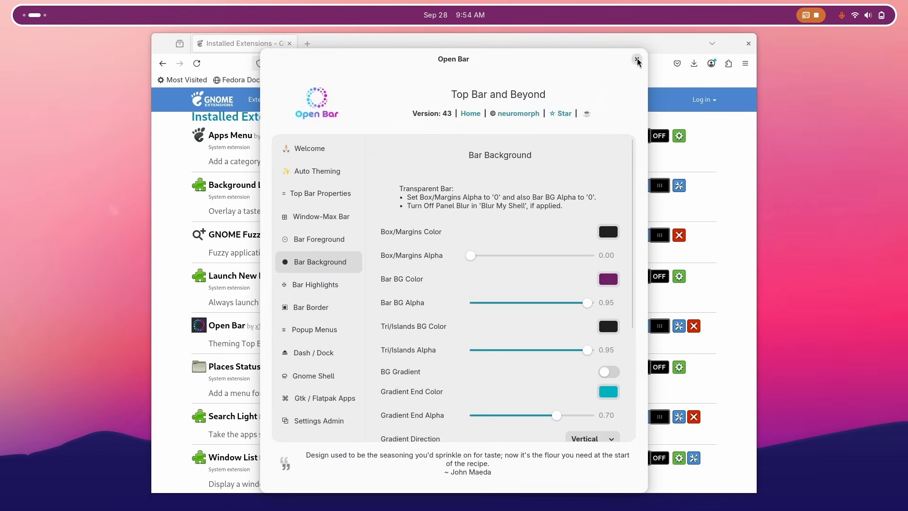
key(super+Page_Down)
key(super+Page_Up)
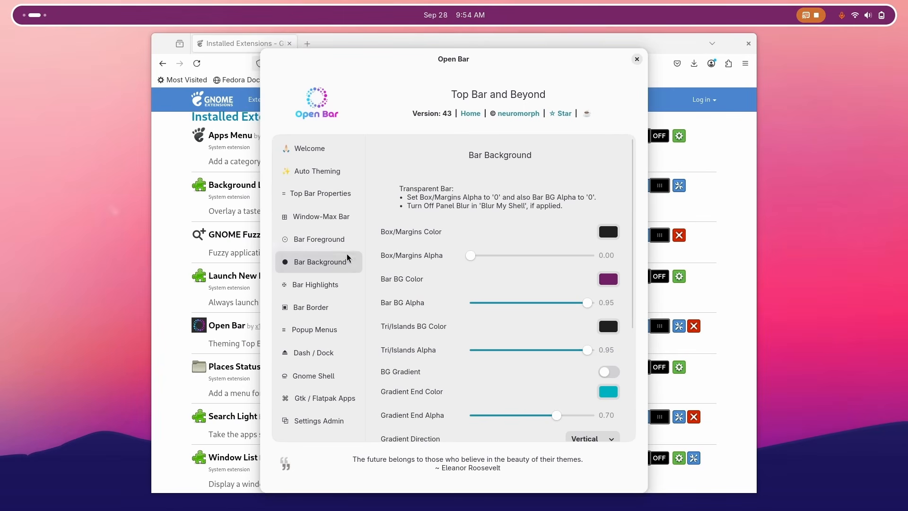
Step: On the empty workspace, bring up the Search Light popup and search for "fir"
key(super+Page_Down)
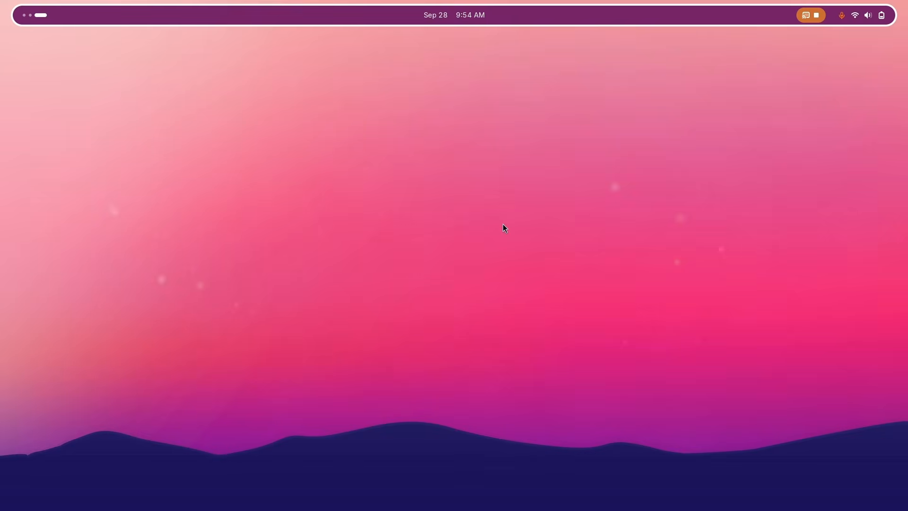
key(ctrl+super+space)
text(fir)
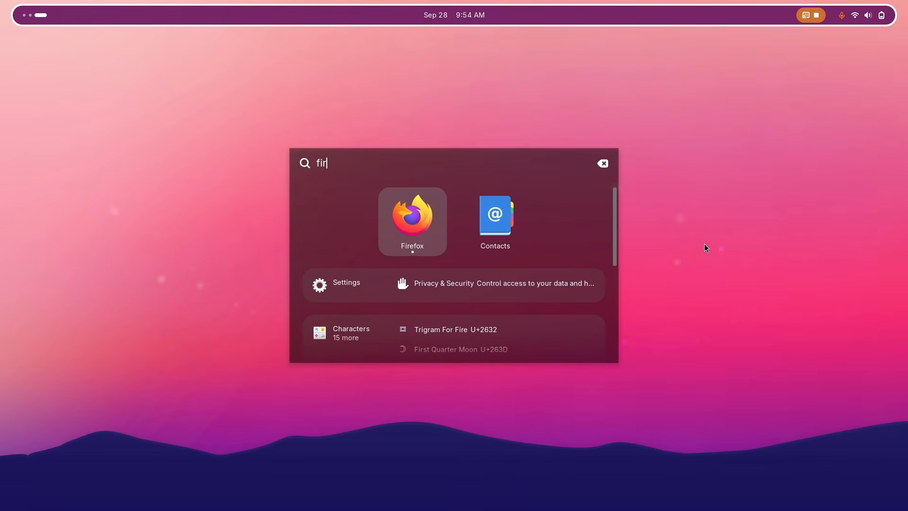
drag(614, 224, 672, 200)
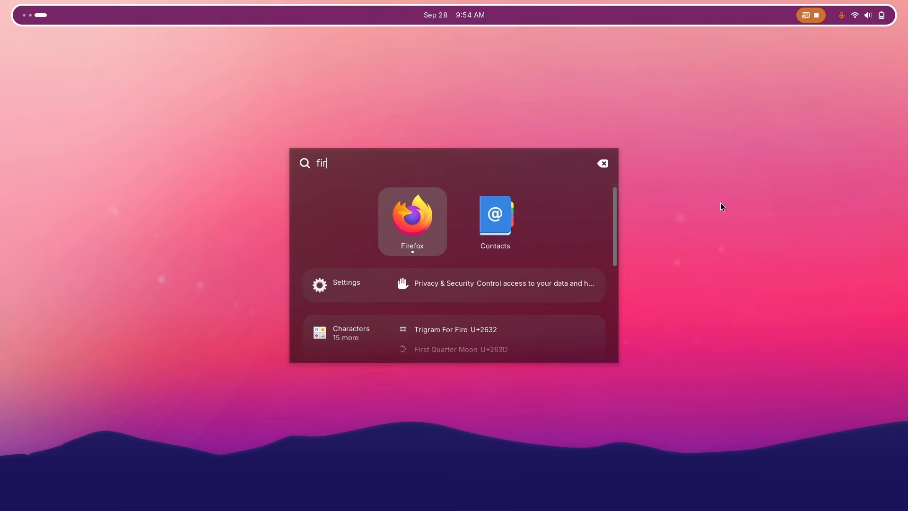